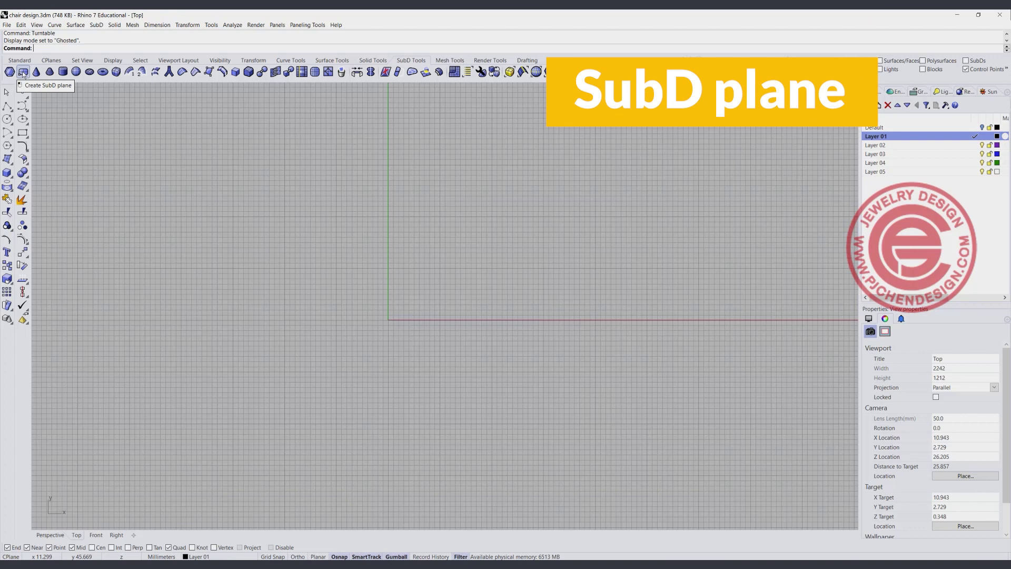
left_click(23, 73)
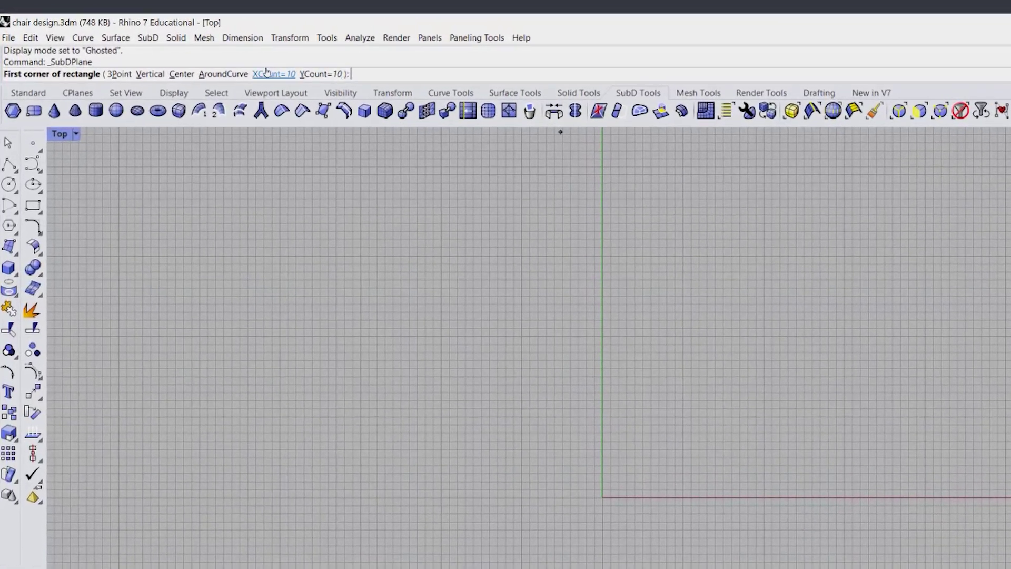
left_click(268, 74)
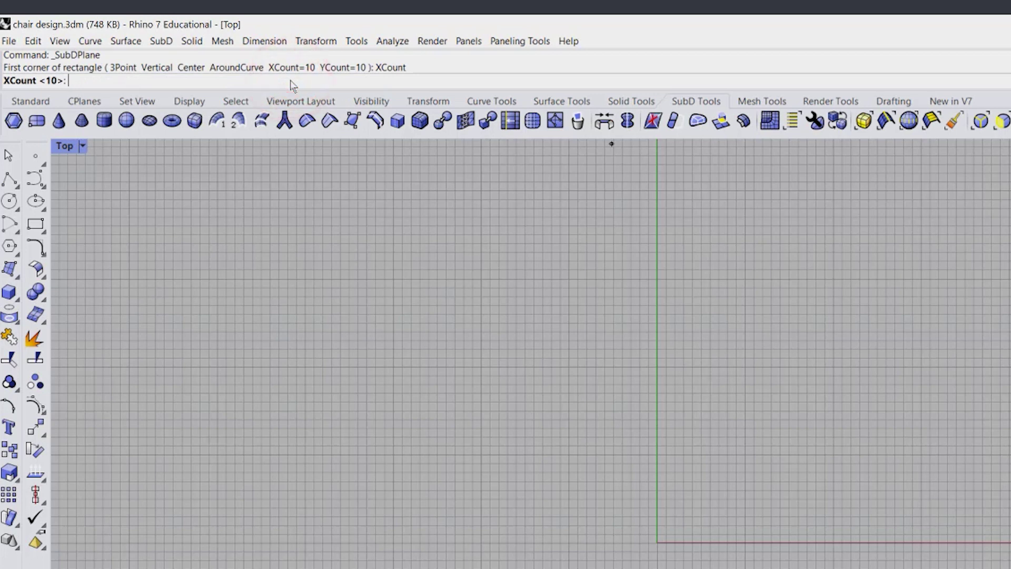
type("4")
key("Return")
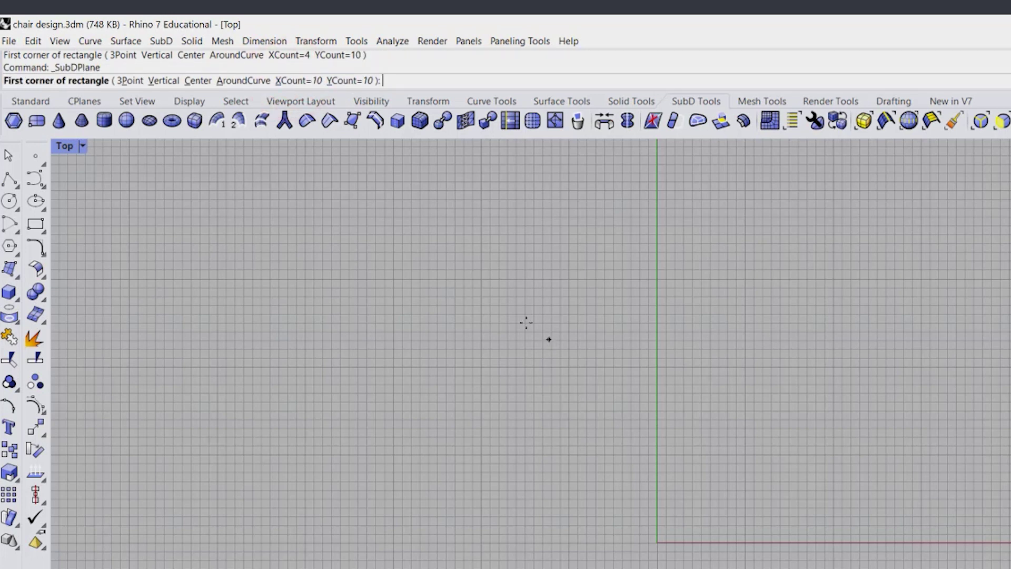
- Draw a tall rectangular SubD plane in the Top view with an X count of 4 and a Y count of 10
left_click(298, 81)
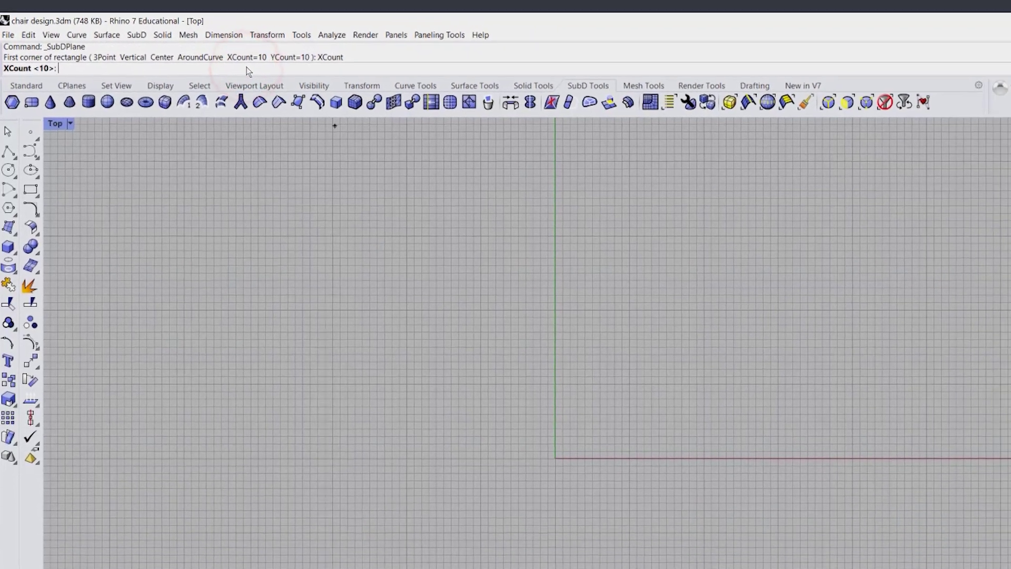
type("4")
key("Return")
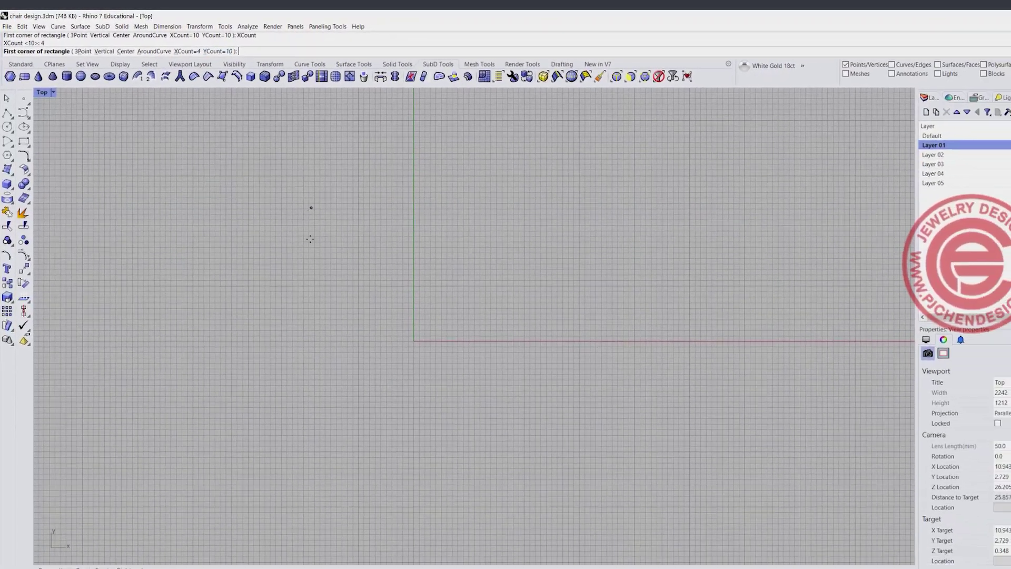
left_click(298, 433)
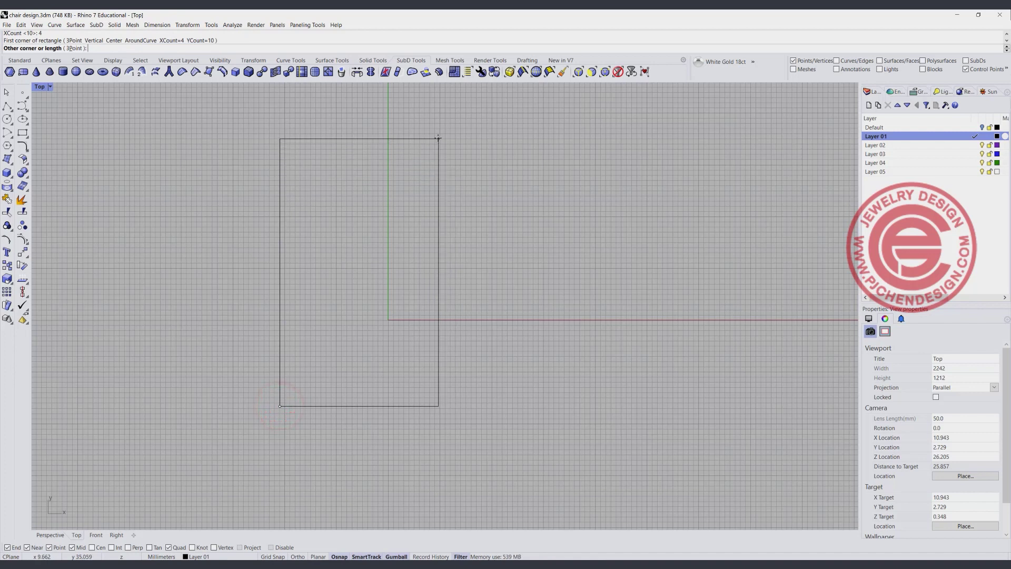
left_click(438, 132)
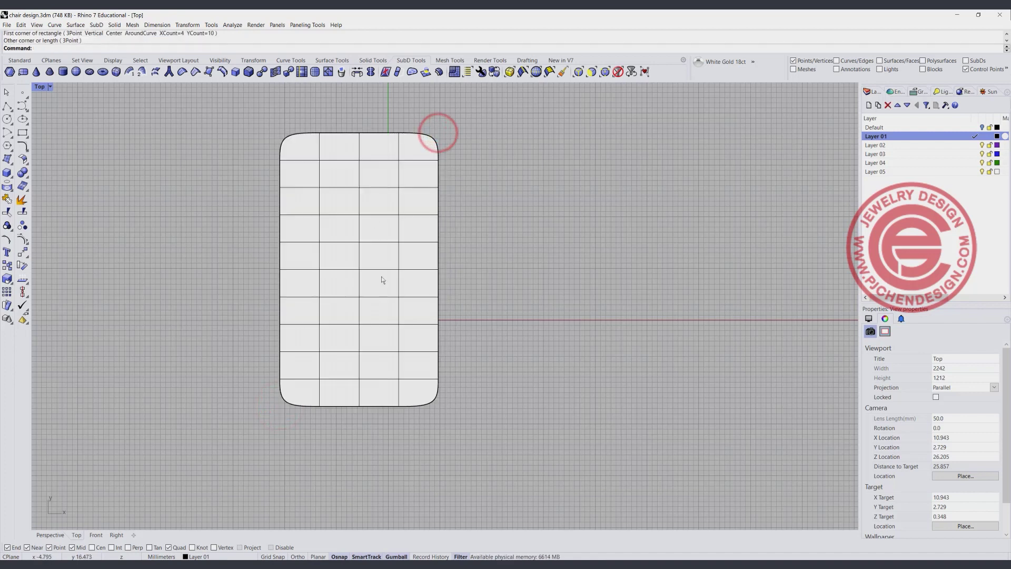
left_click(388, 208)
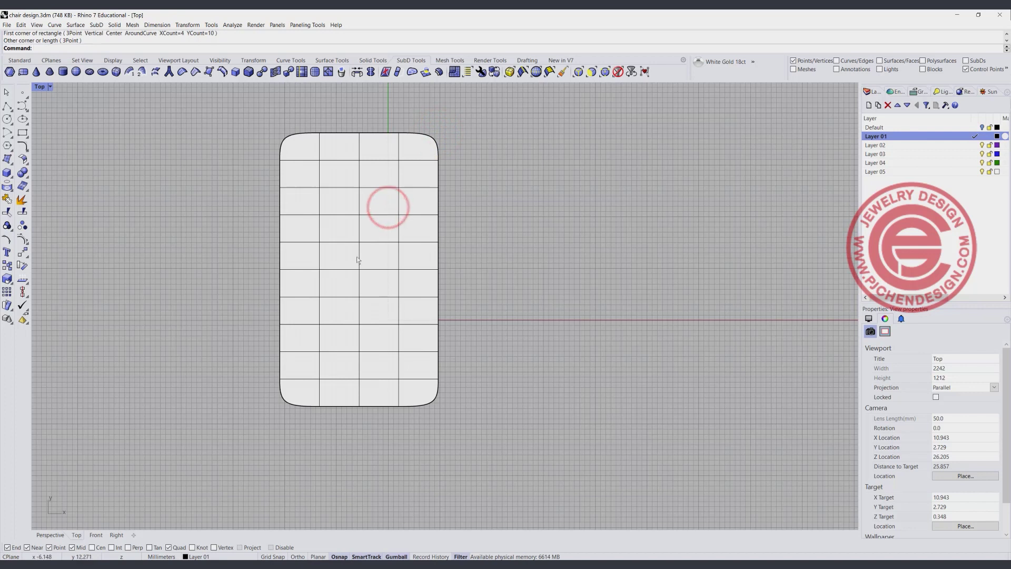
- Clear the sub-object selection filter and scale the whole SubD plane to be slightly longer in Y and narrower in X
left_click(617, 72)
left_click(346, 218)
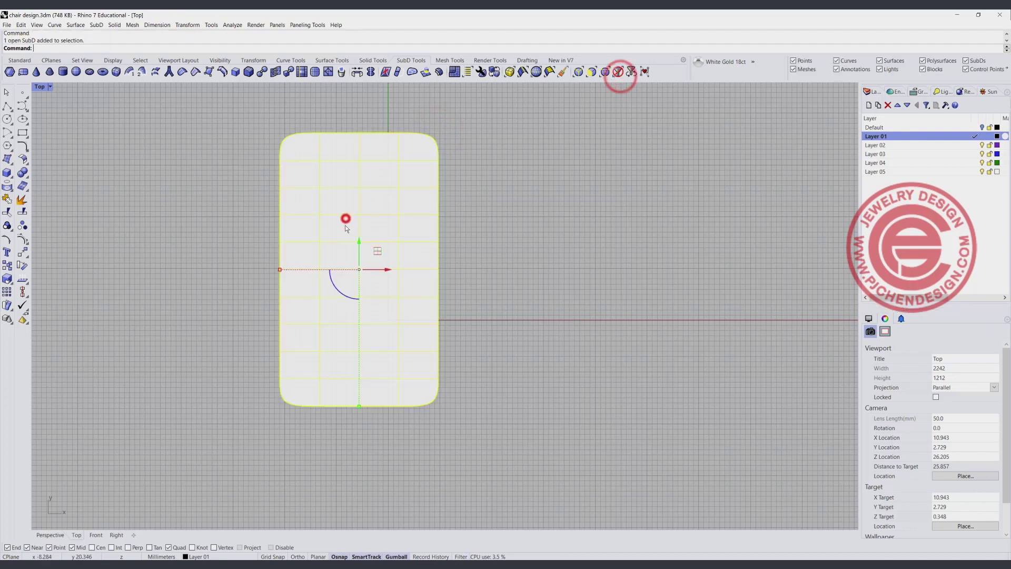
left_click_drag(362, 407, 360, 415)
left_click(512, 273)
left_click(373, 244)
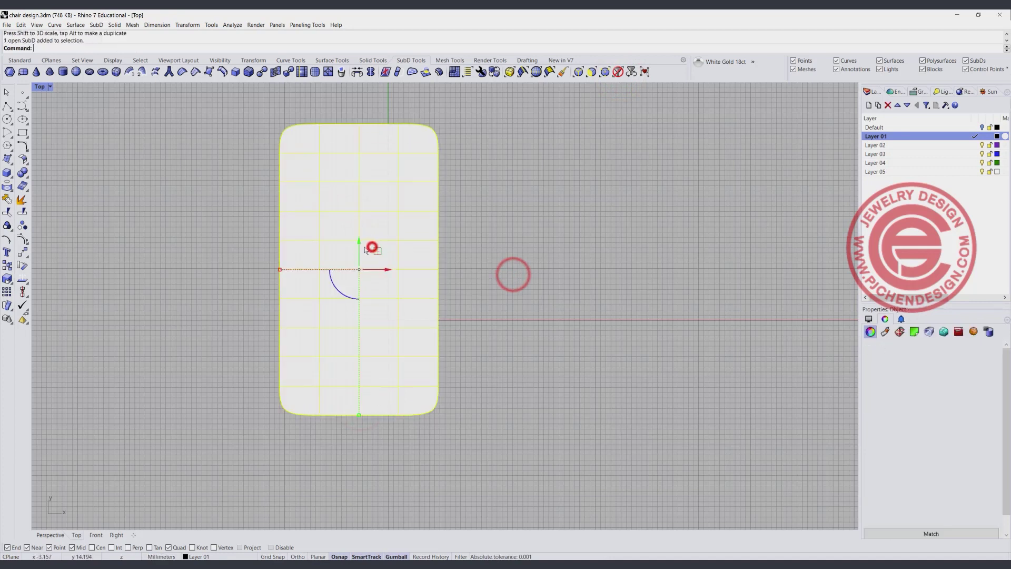
left_click_drag(279, 269, 285, 269)
left_click(576, 255)
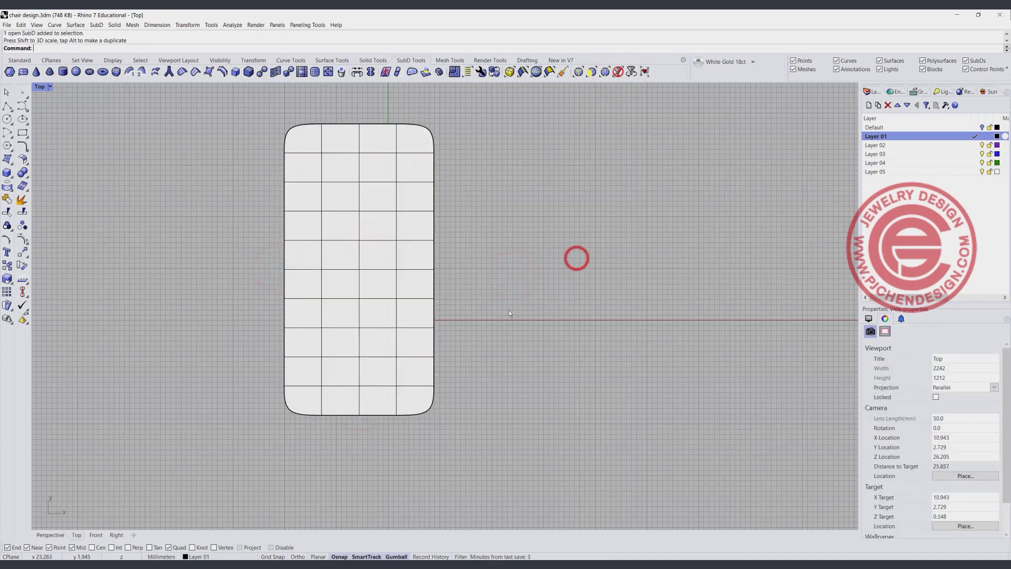
- Align the SubD plane's centre concentrically to the origin using alignment point 0
left_click_drag(581, 290, 271, 204)
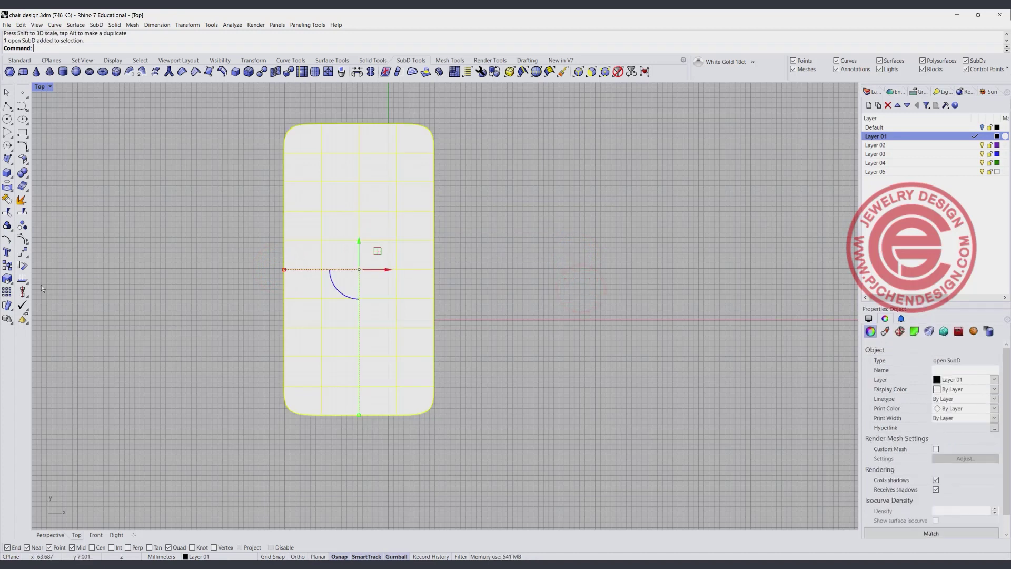
left_click(21, 292)
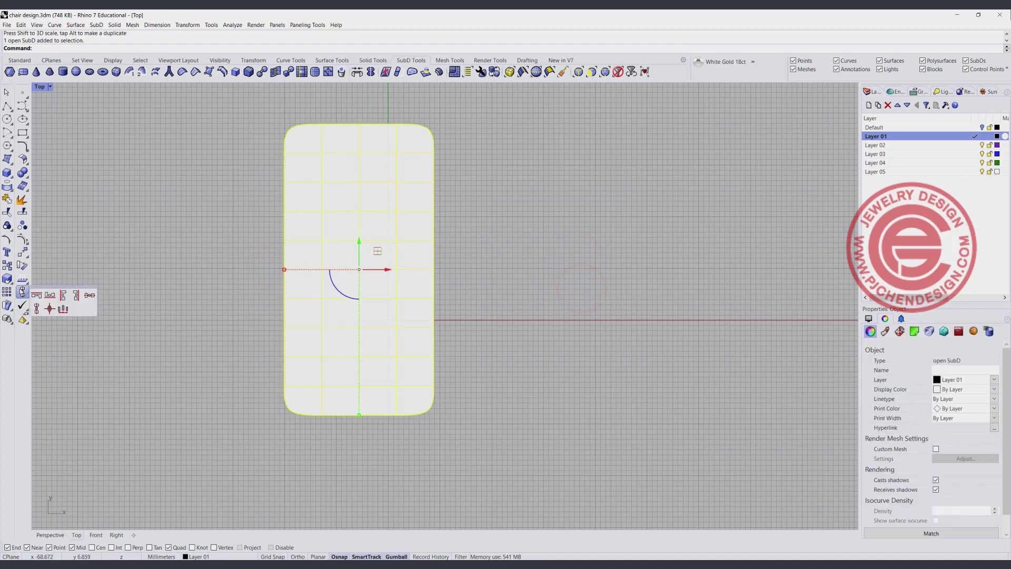
left_click(51, 309)
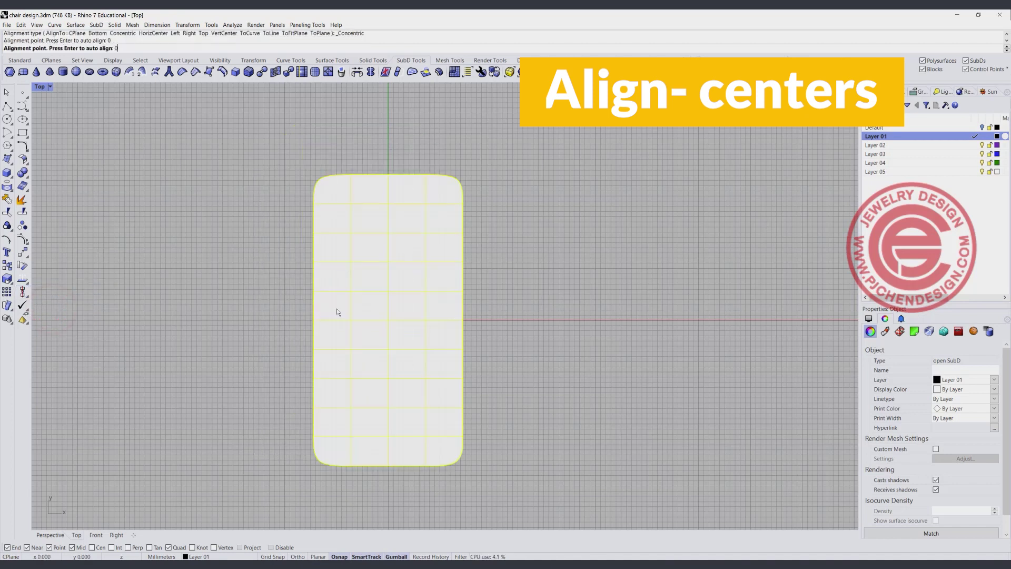
right_click(593, 323)
scroll(453, 313, "down", 2)
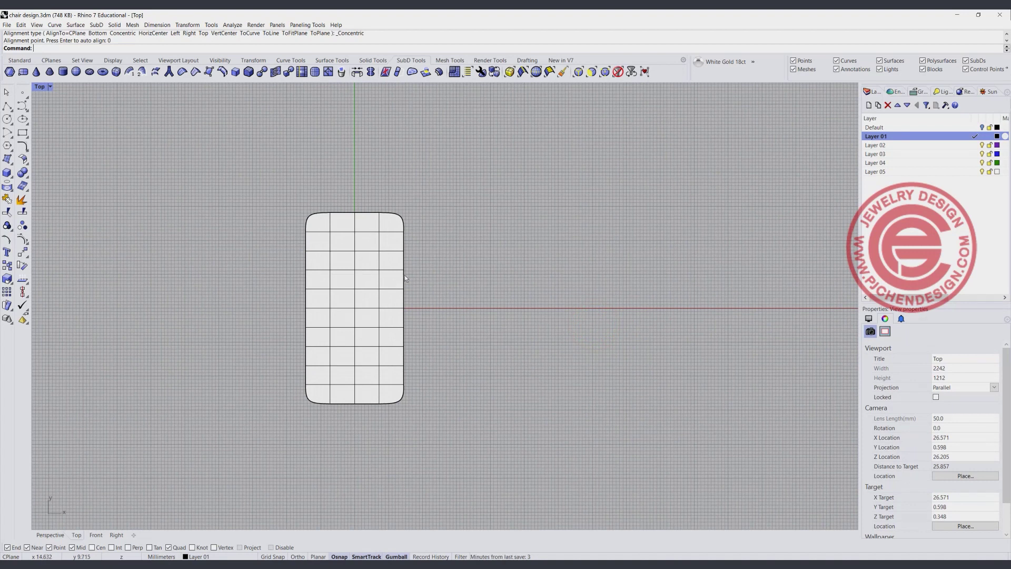
- Show the Default layer in the four-viewport layout and move its finished reference chair clear of the SubD plane
left_click(982, 128)
double_click(39, 87)
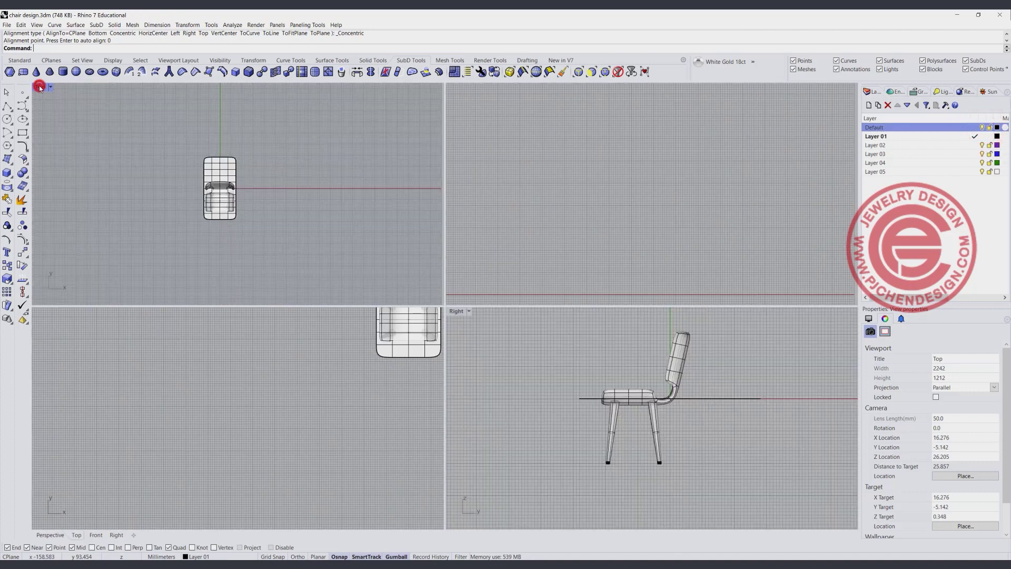
left_click_drag(598, 324, 720, 515)
left_click_drag(247, 187, 316, 145)
left_click(374, 269)
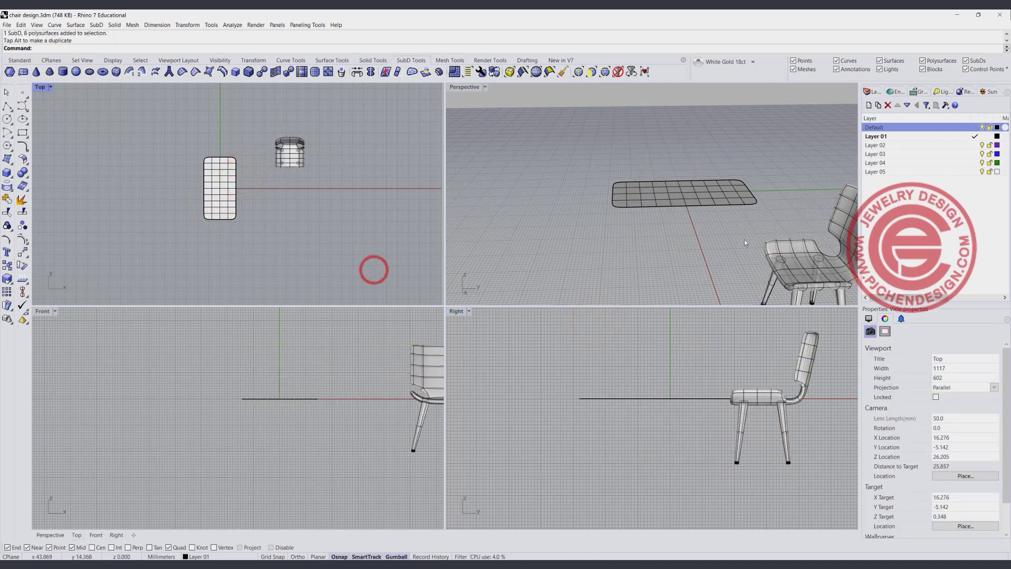
- Filter selection to faces and delete the two middle outer faces on each long side of the SubD plane to form a narrow waist
right_click_drag(801, 236, 676, 205)
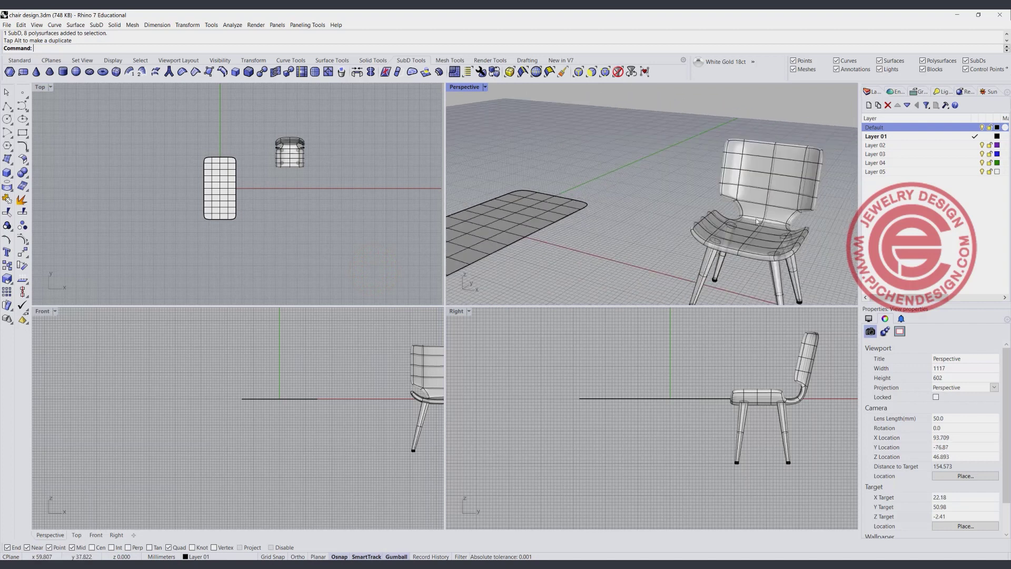
scroll(797, 213, "up", 4)
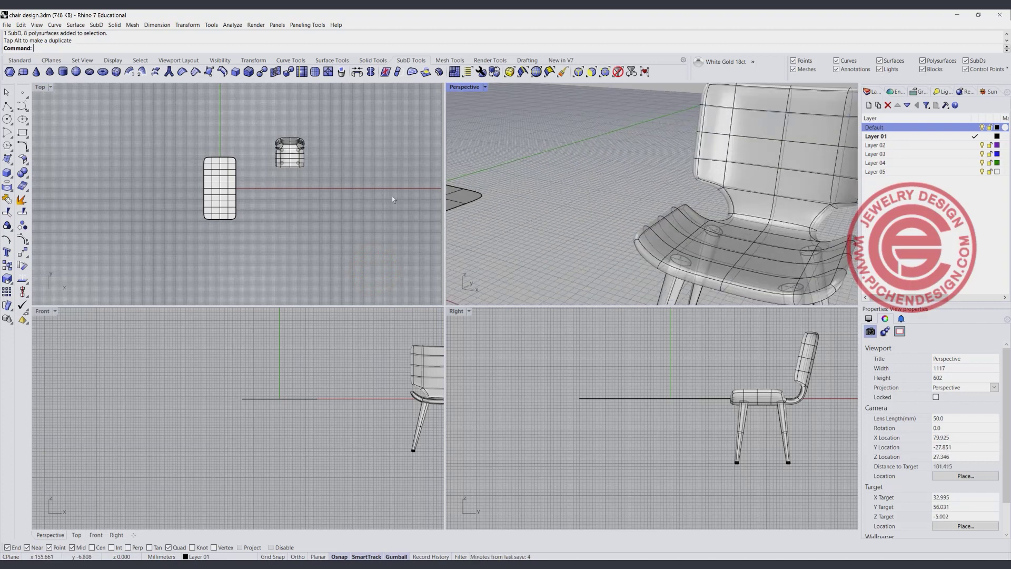
scroll(176, 186, "up", 5)
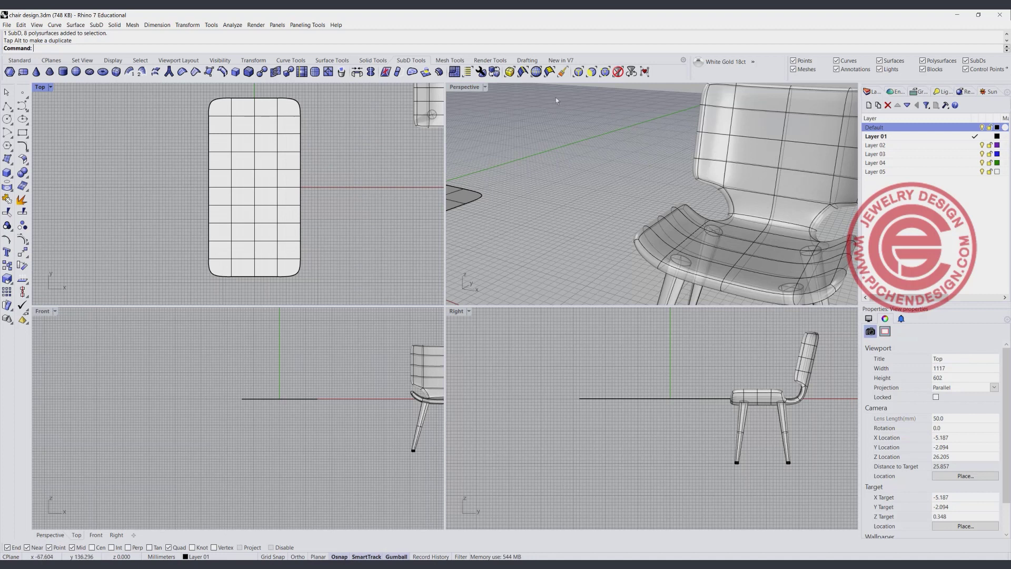
left_click(591, 73)
left_click(311, 195)
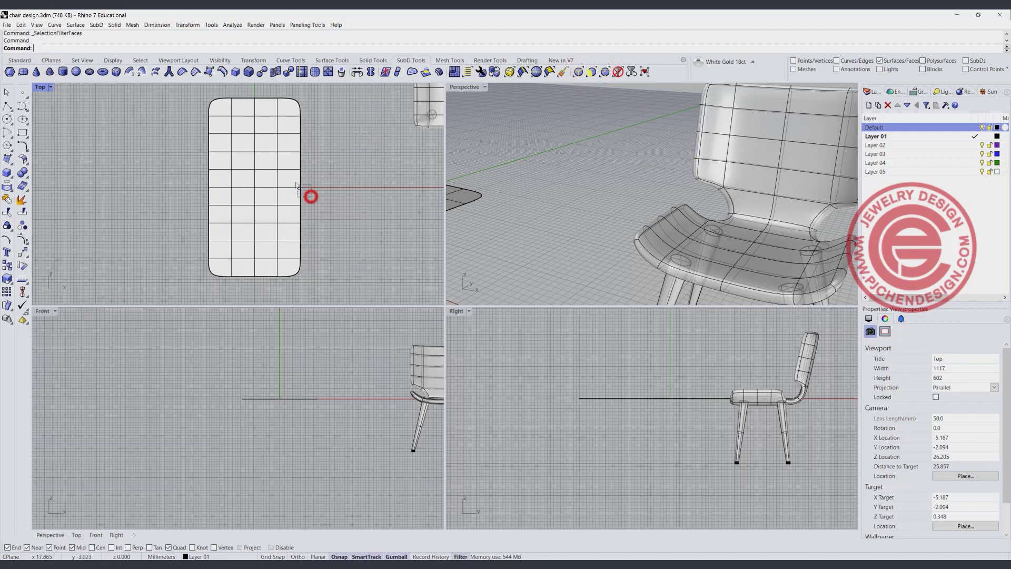
left_click(228, 196, "shift")
left_click(222, 182, "shift")
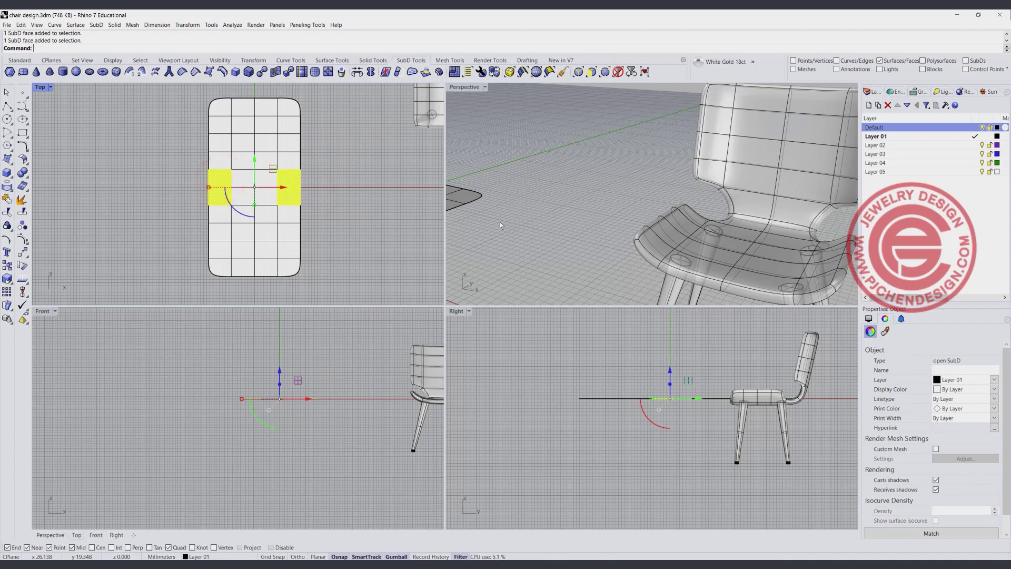
key("Delete")
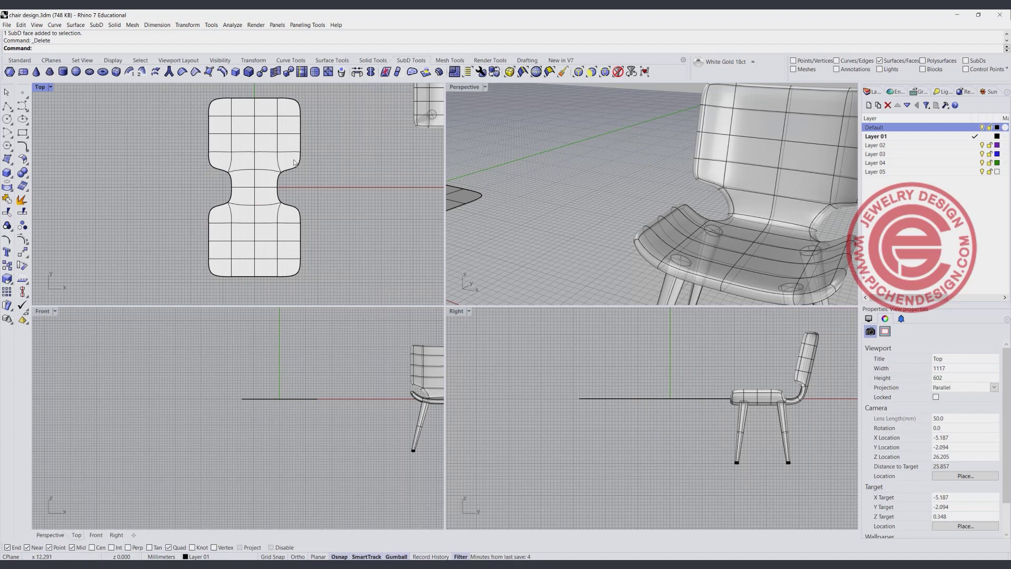
- Try to rotate the two outermost vertex columns on the panel's +X side upward in the Front view, with vertex selection filtering on
right_click_drag(284, 103, 286, 119)
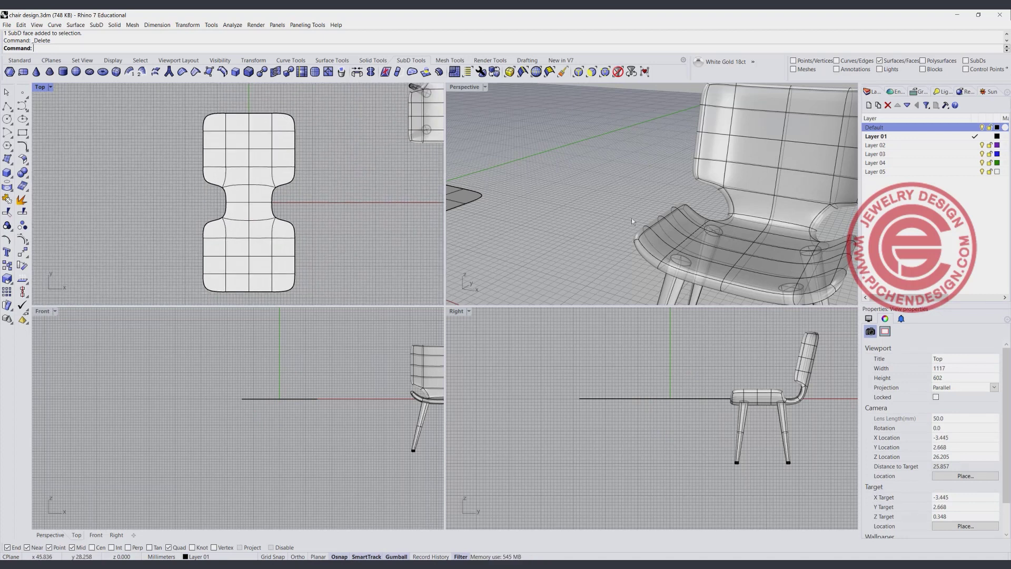
scroll(287, 184, "down", 2)
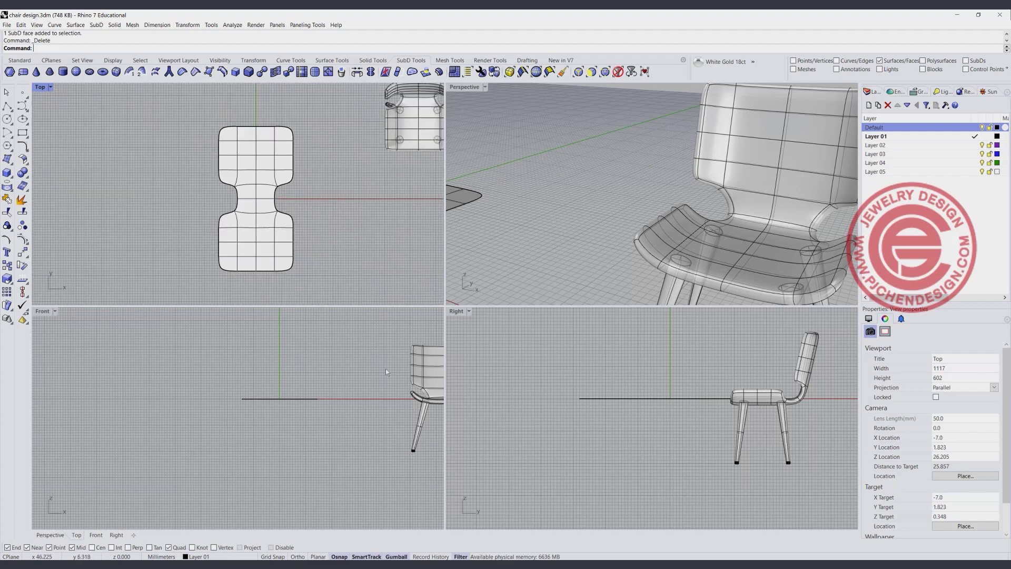
right_click_drag(754, 272, 621, 226)
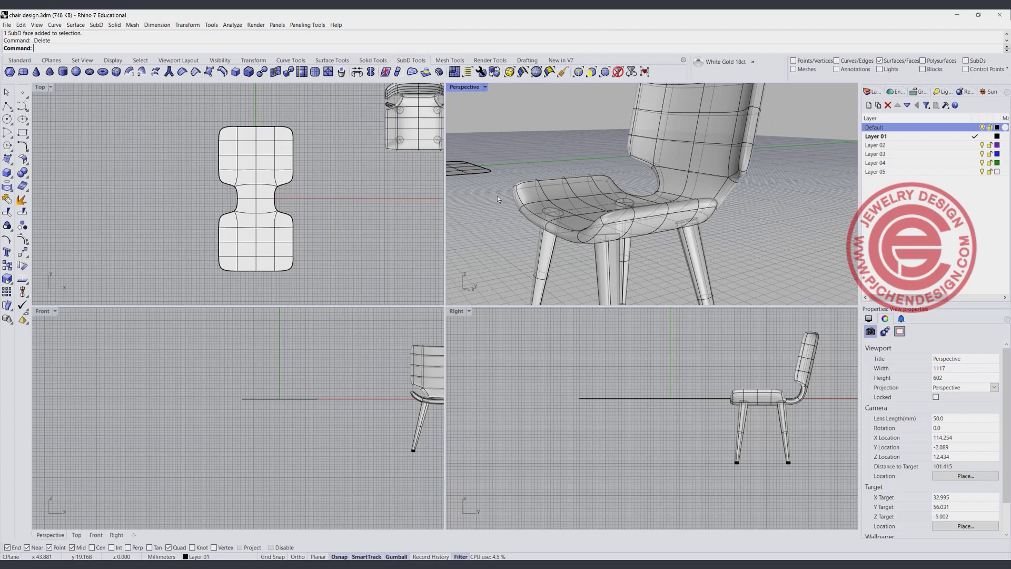
left_click(605, 72)
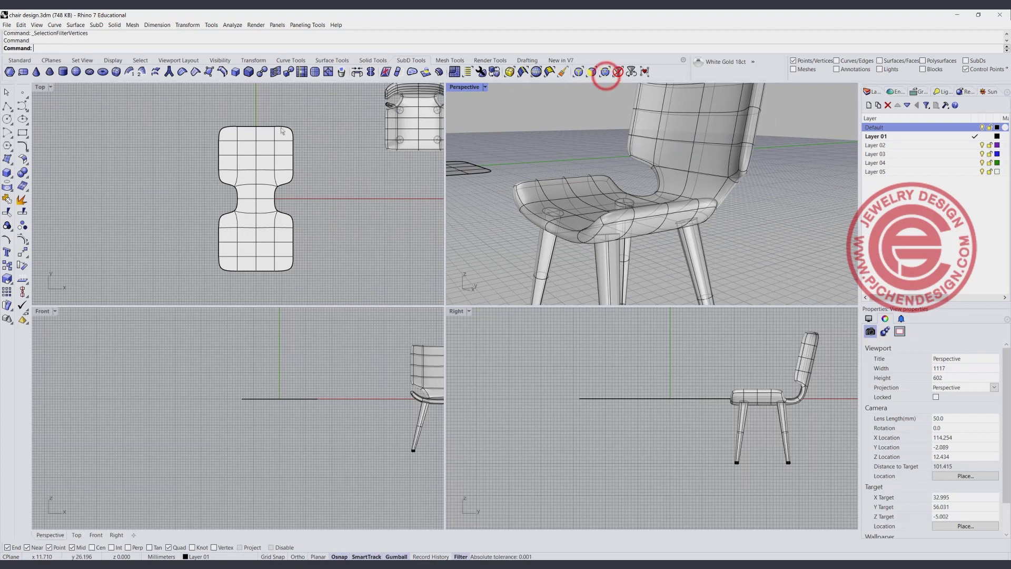
left_click_drag(264, 107, 333, 298)
scroll(306, 405, "up", 10)
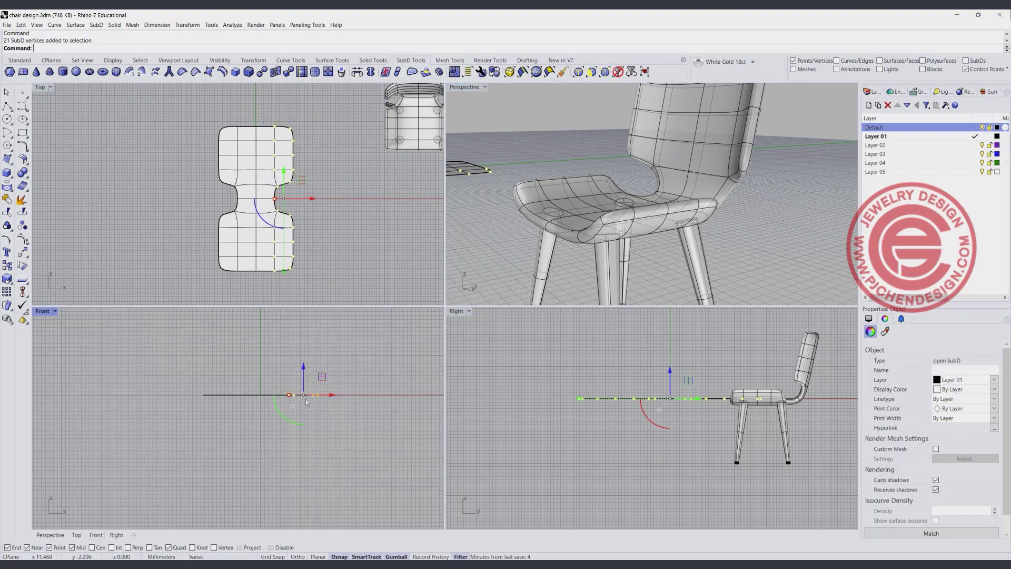
left_click(23, 265)
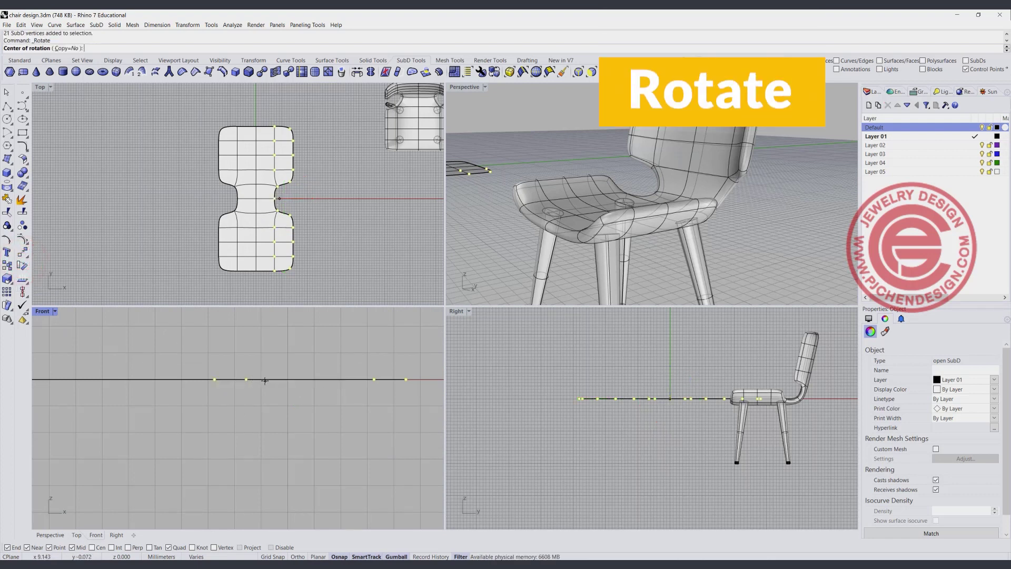
left_click(276, 270)
scroll(405, 374, "down", 3)
right_click_drag(405, 373, 308, 379)
left_click(362, 376)
key("F8")
left_click(303, 329)
left_click(338, 222)
- Inspect the tilted side of the panel in the Perspective view and undo the rotation
scroll(589, 165, "down", 5)
right_click_drag(590, 165, 690, 170)
scroll(473, 188, "up", 5)
right_click_drag(508, 190, 628, 188, "shift")
scroll(636, 242, "down", 2)
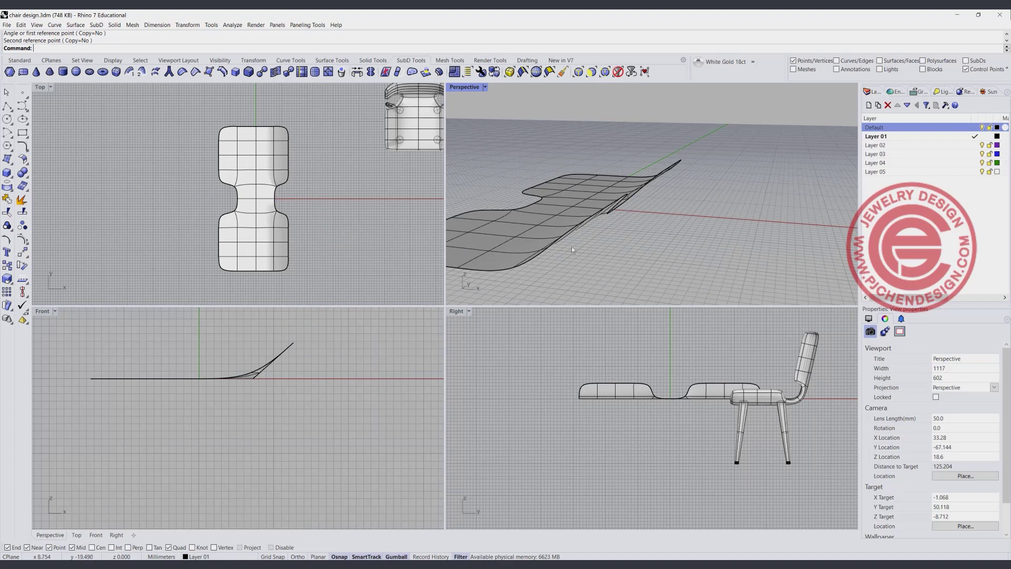
key("ctrl+z")
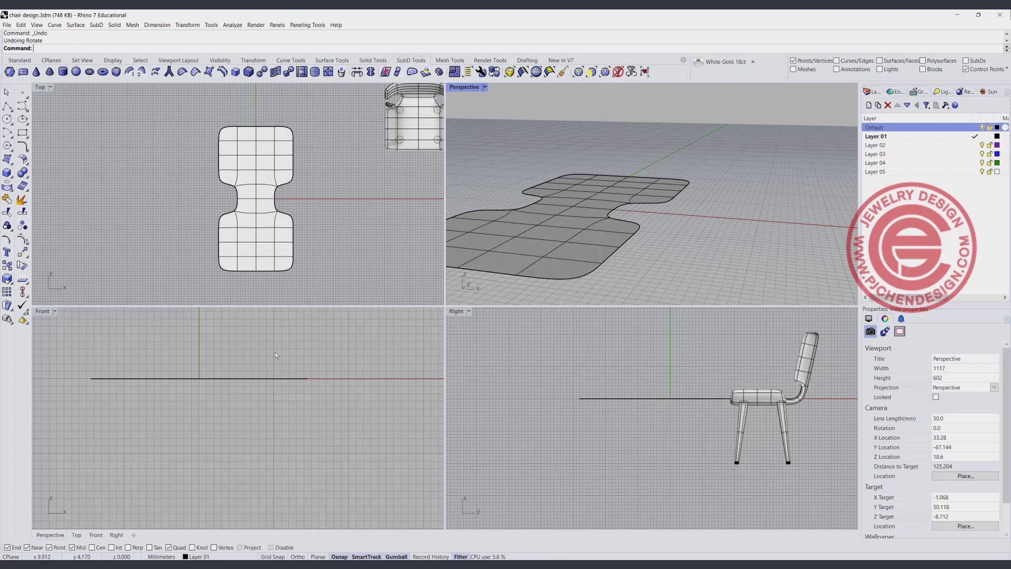
- Try the Bend command on the vertices along the panel's +X side and undo it
left_click(285, 250)
left_click_drag(271, 111, 325, 277)
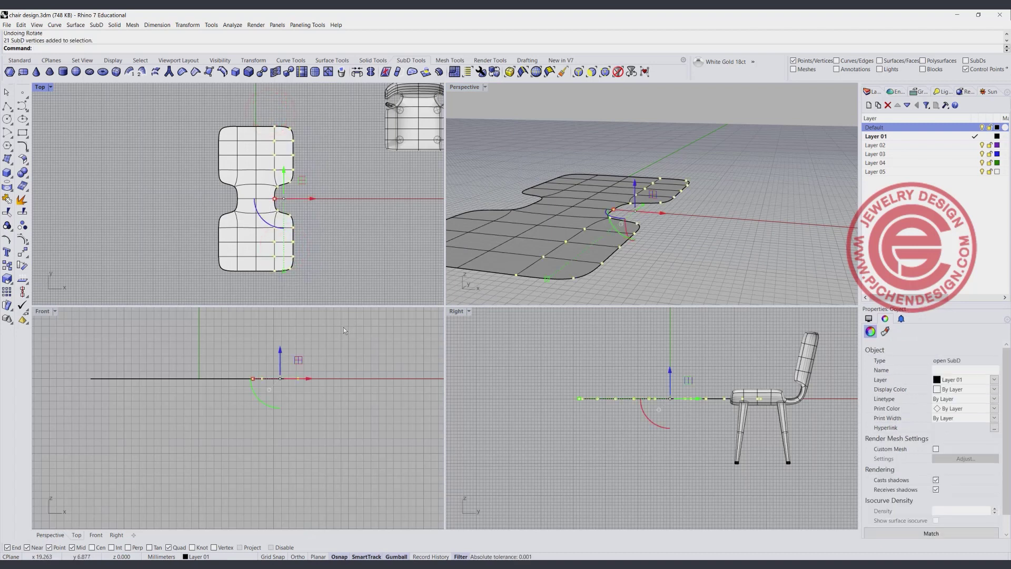
left_click(23, 253)
key("ctrl+z")
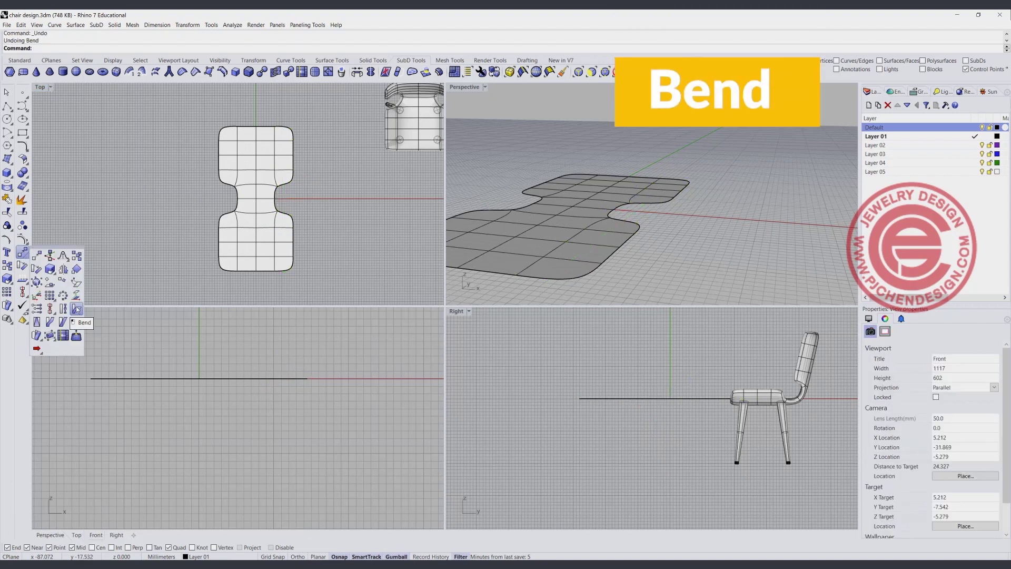
- Try bending the whole SubD panel upward along its +X side in the Front view, with the selection filter cleared, and undo it
left_click(77, 308)
left_click(276, 254)
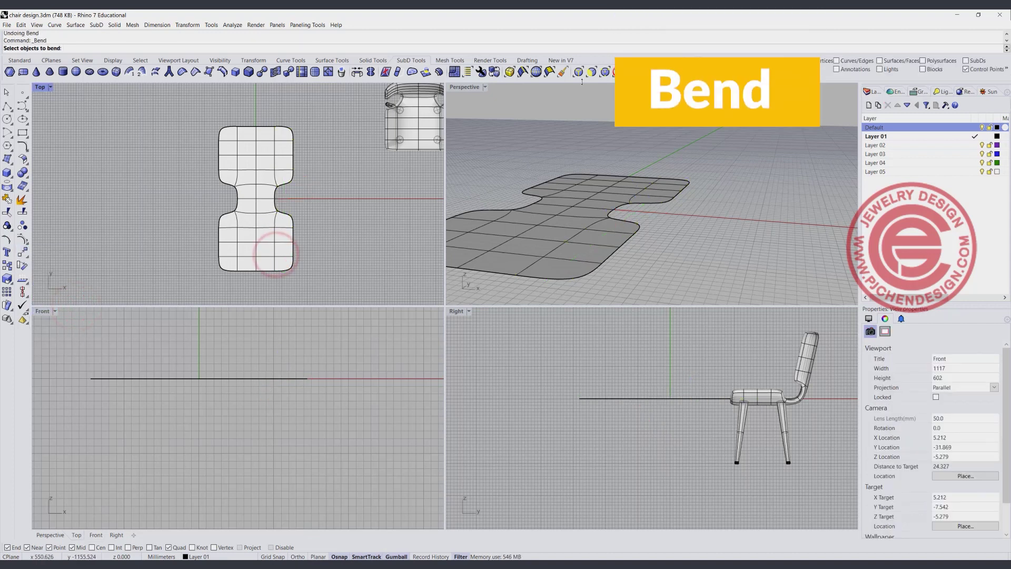
left_click(618, 73)
key("Return")
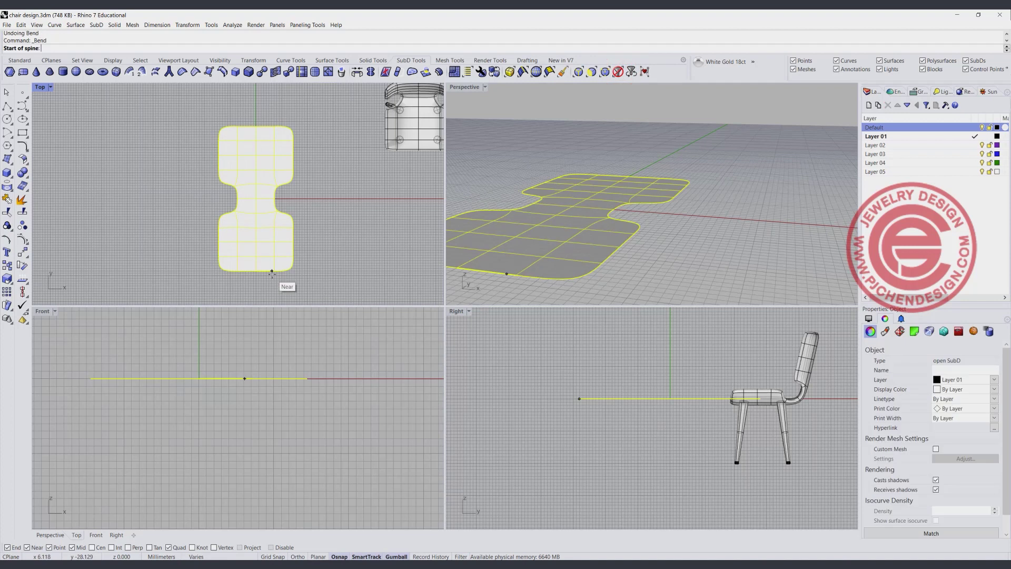
left_click(275, 272)
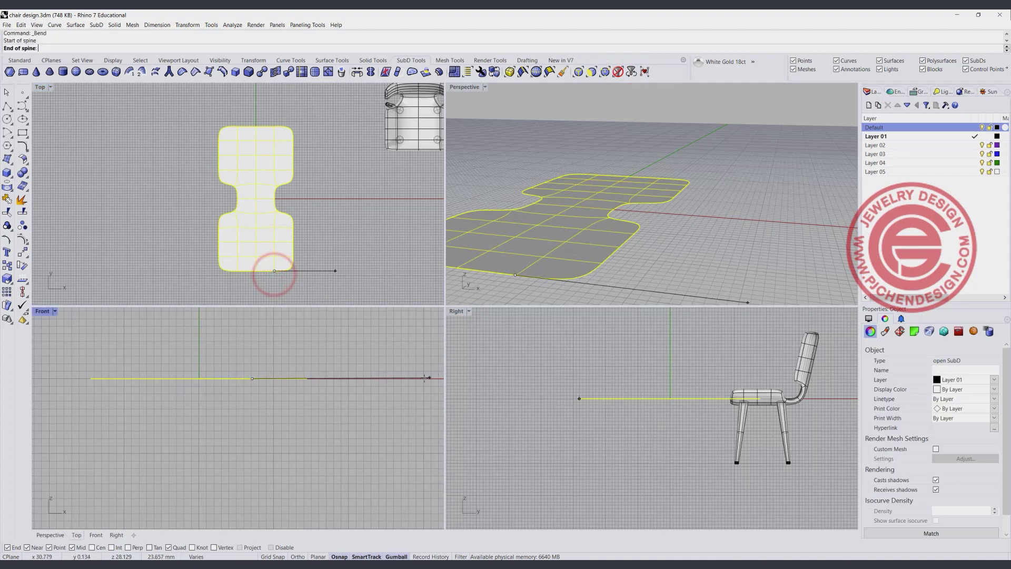
left_click(406, 378)
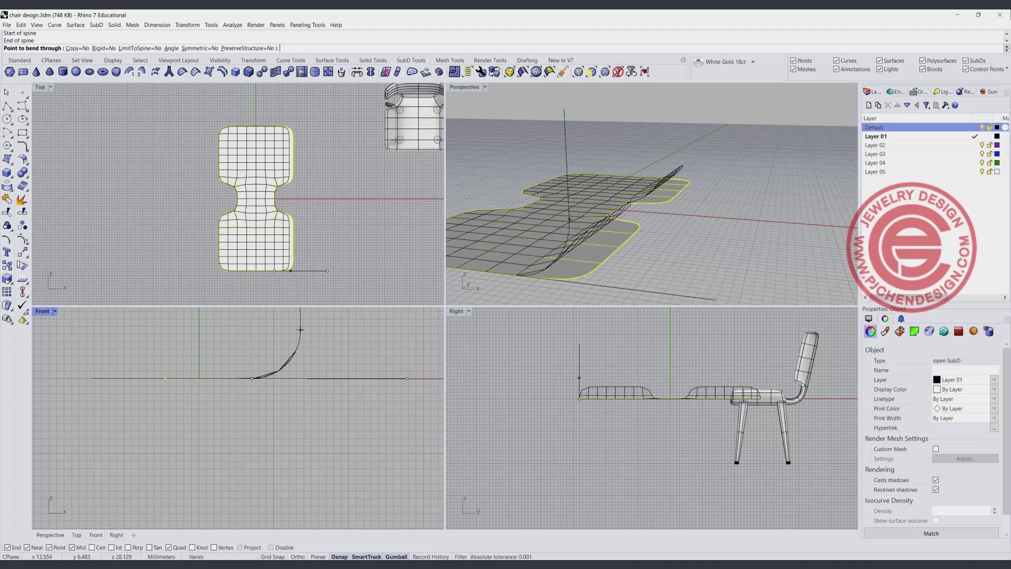
left_click(300, 330)
left_click(349, 359)
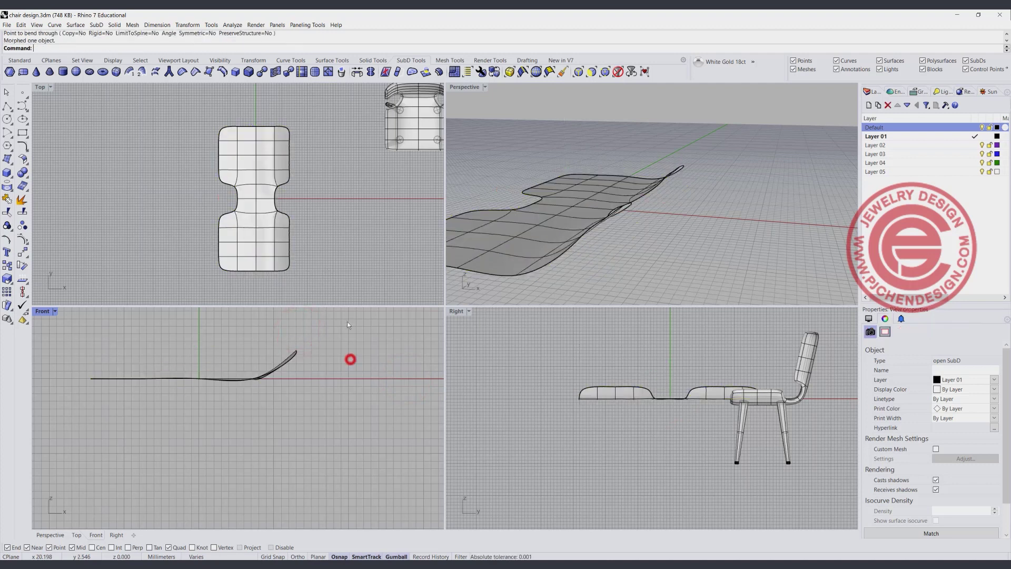
scroll(353, 229, "down", 3)
right_click_drag(502, 223, 616, 198)
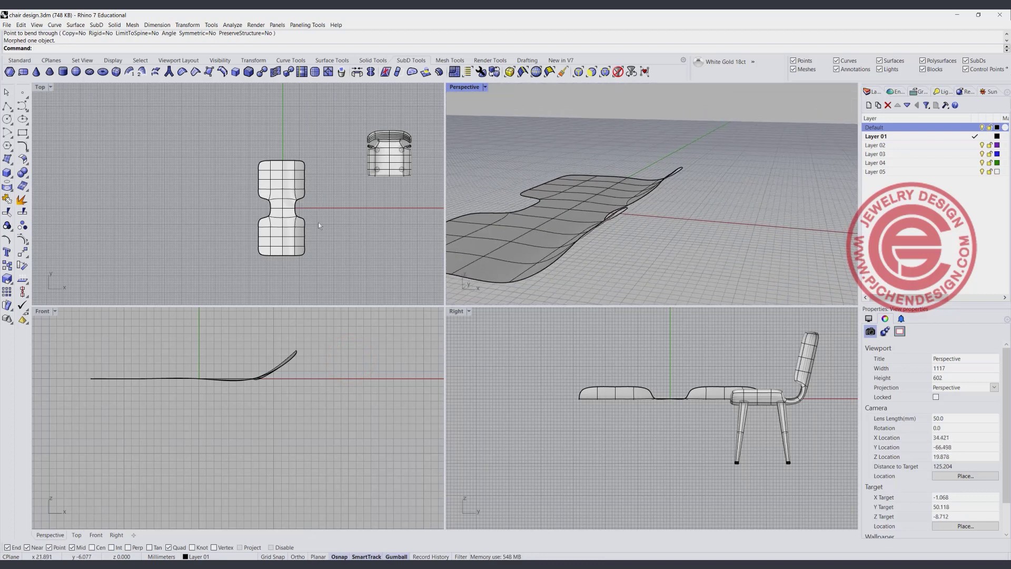
key("ctrl+z")
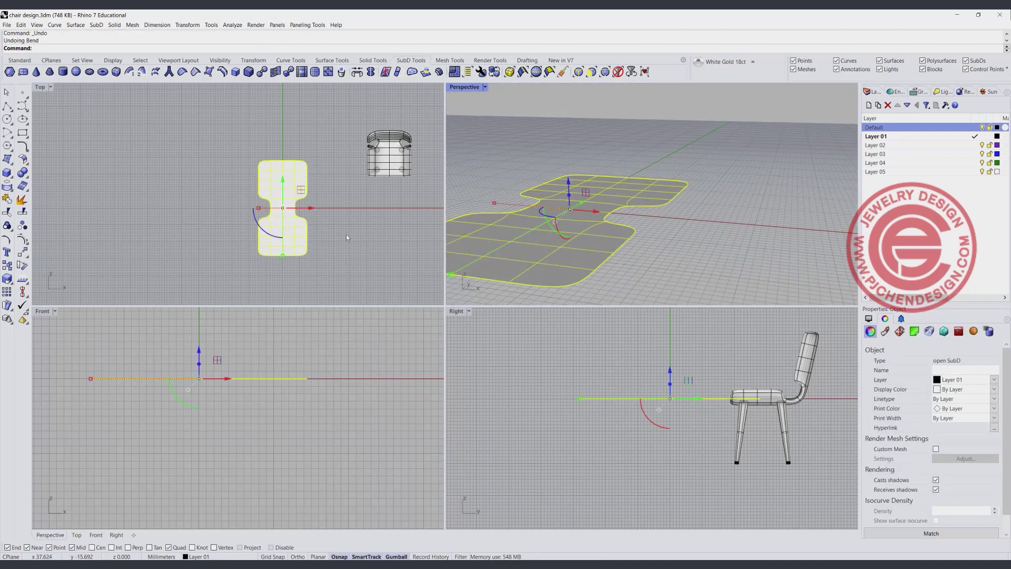
- With vertex filtering on, select the vertices along the panel's +X side and Bend them upward in the Front view
left_click(605, 72)
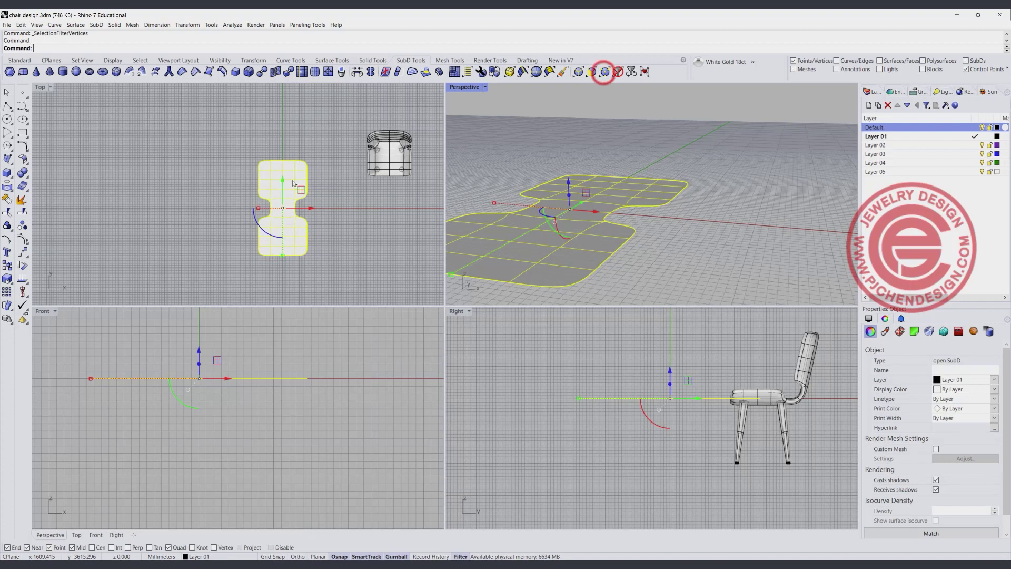
left_click(279, 136)
left_click_drag(290, 147, 340, 281)
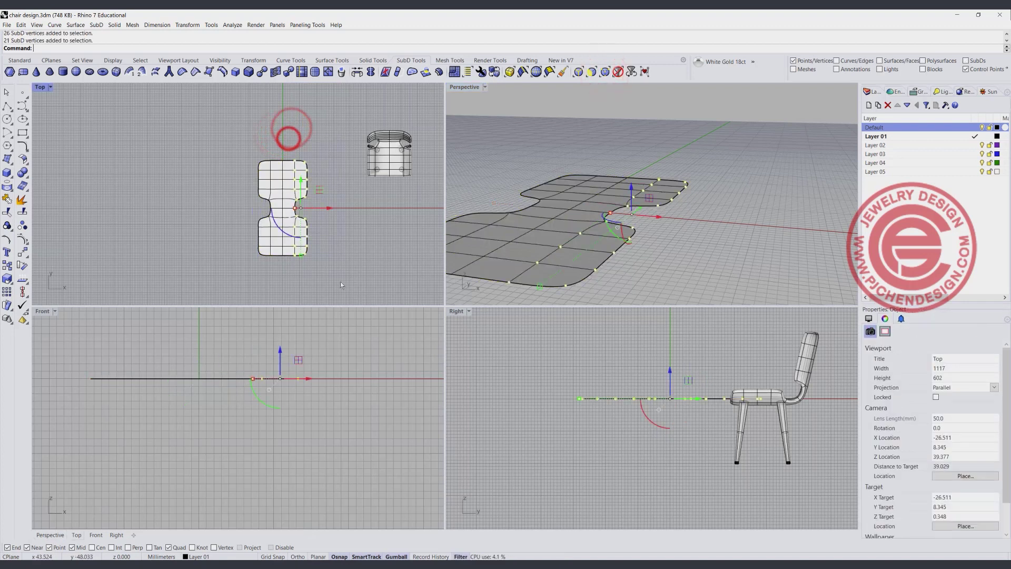
left_click(27, 256)
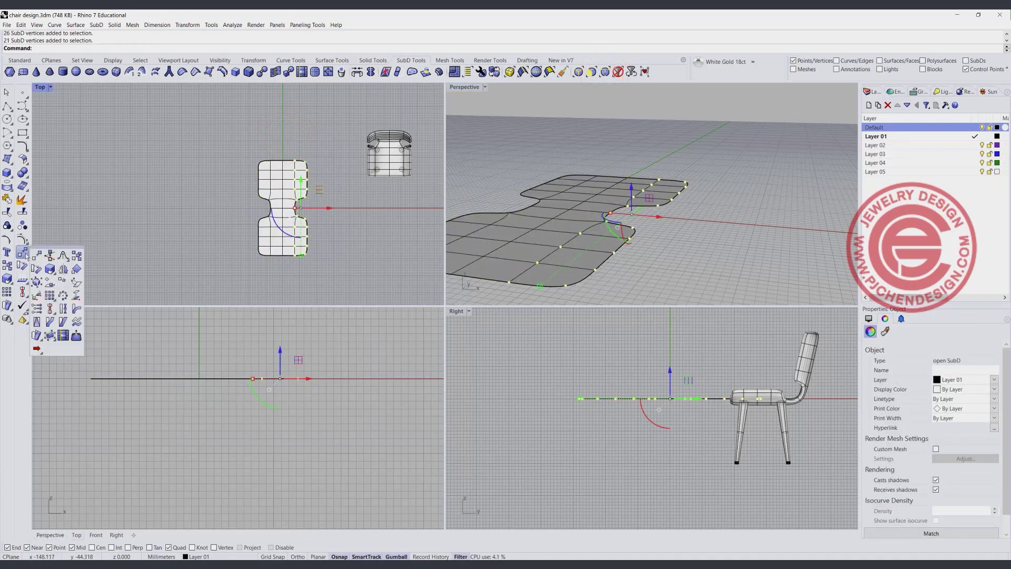
left_click(77, 309)
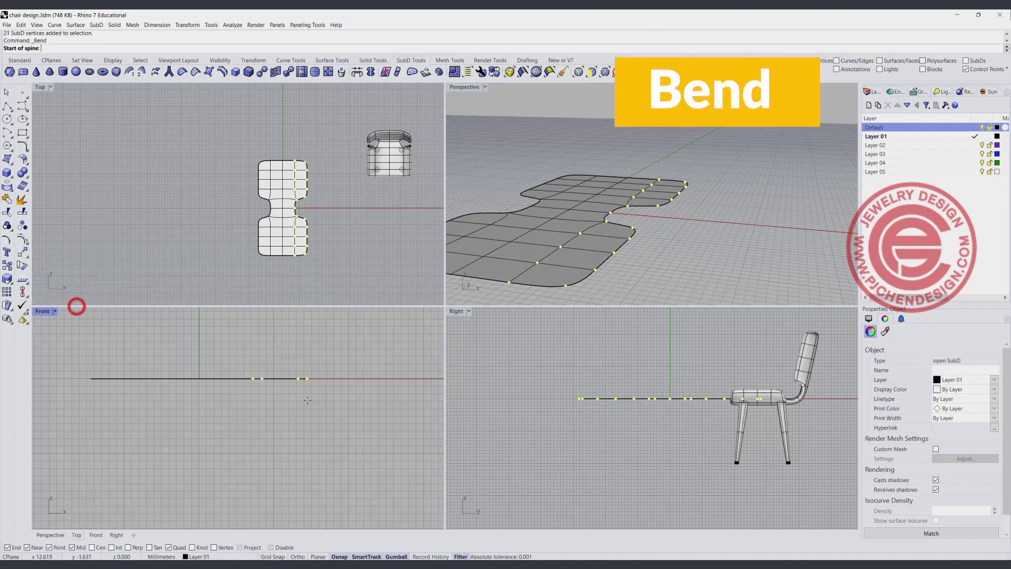
left_click(240, 378)
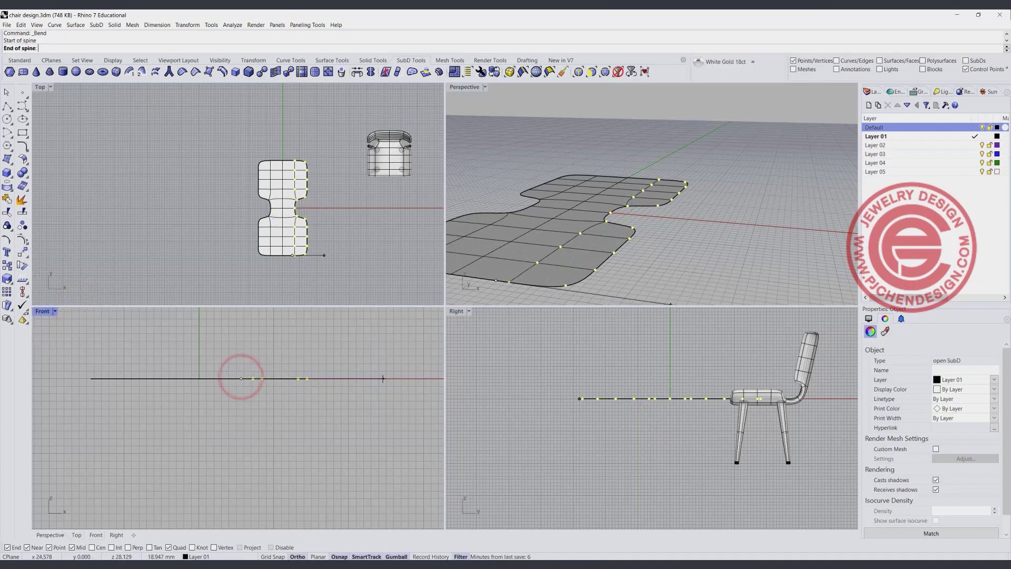
left_click(384, 378)
left_click(307, 343)
left_click(349, 343)
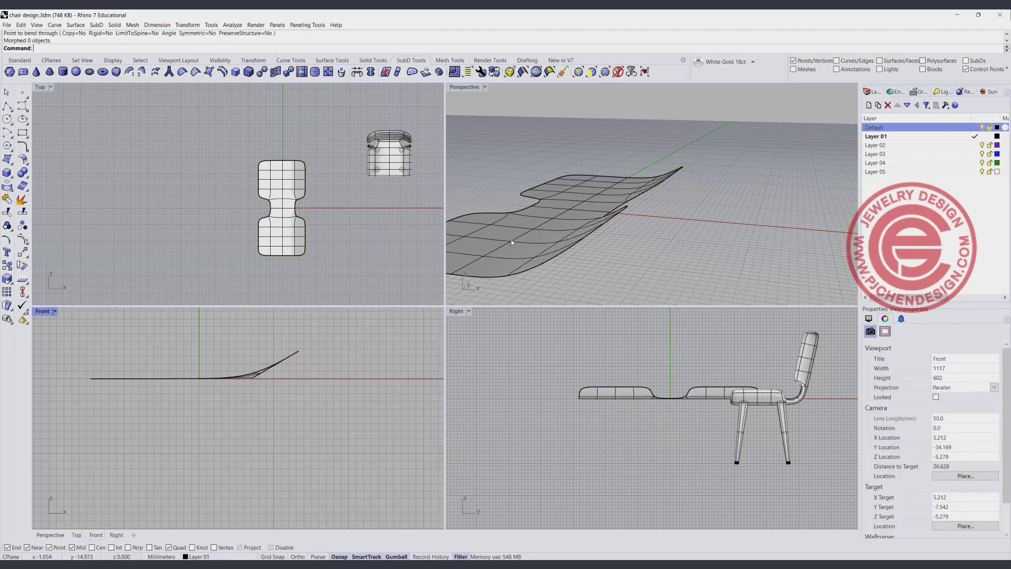
- Steepen the bent +X side by moving its outermost vertices inward and the adjacent vertex column outward along X
left_click_drag(299, 147, 318, 256)
left_click_drag(334, 211, 304, 210)
left_click_drag(285, 143, 301, 271)
scroll(278, 223, "up", 12)
right_click_drag(267, 201, 182, 190)
left_click_drag(289, 154, 299, 157)
left_click(347, 215)
right_click_drag(559, 231, 643, 227)
scroll(263, 209, "down", 3)
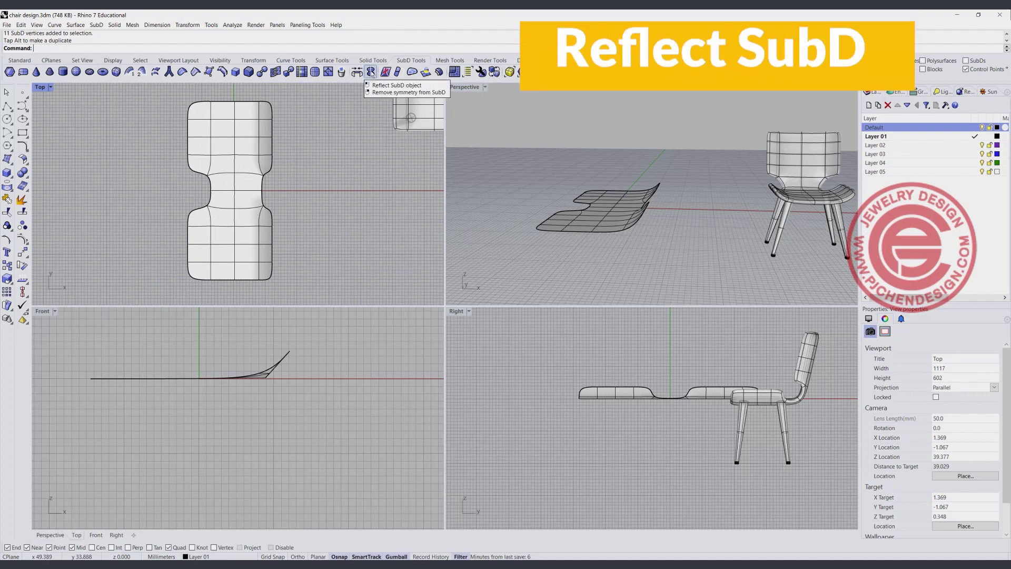
- Reflect the SubD panel across the Y axis, keeping the bent +X side
left_click(372, 72)
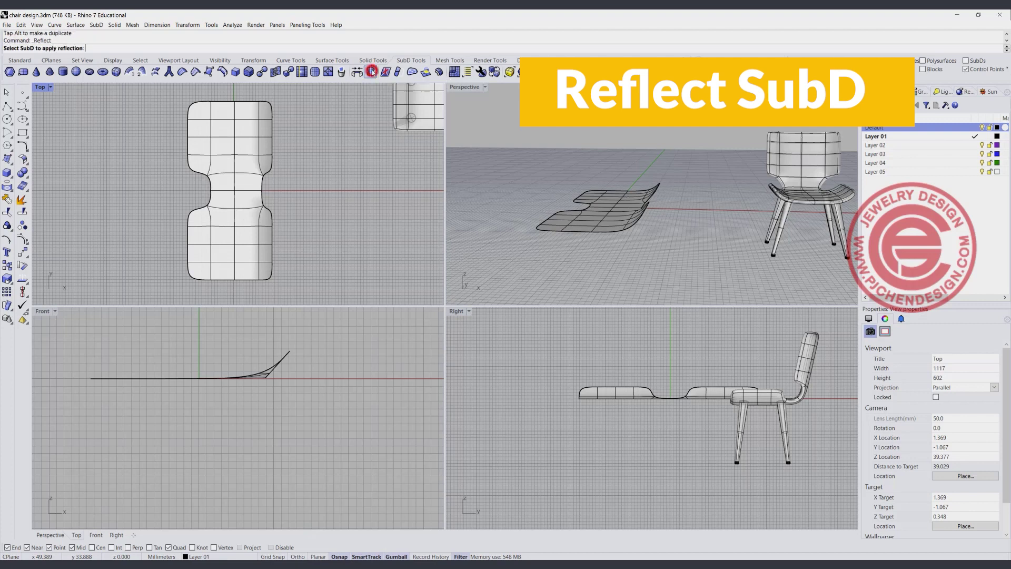
left_click(235, 142)
right_click(236, 142)
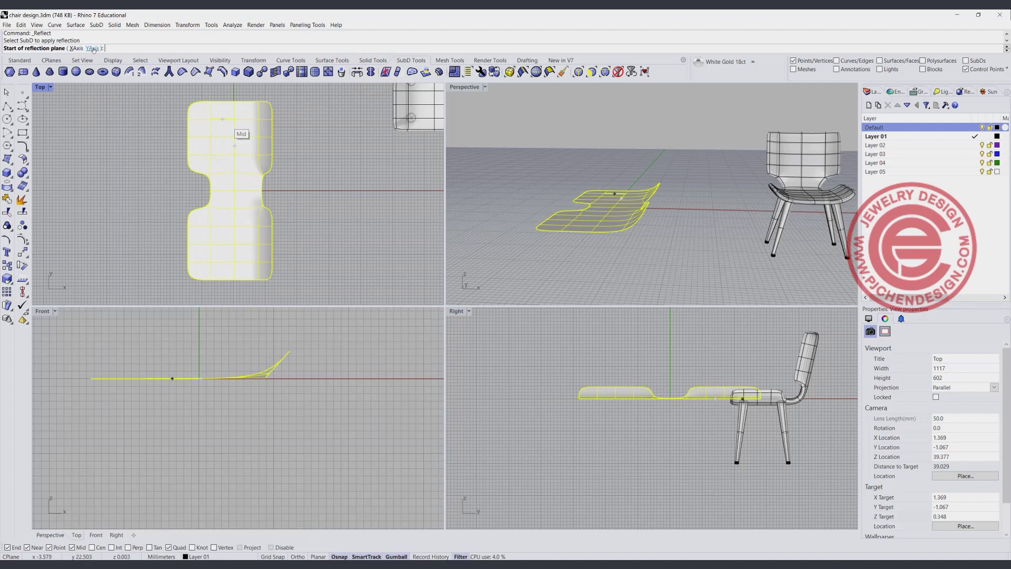
left_click(92, 49)
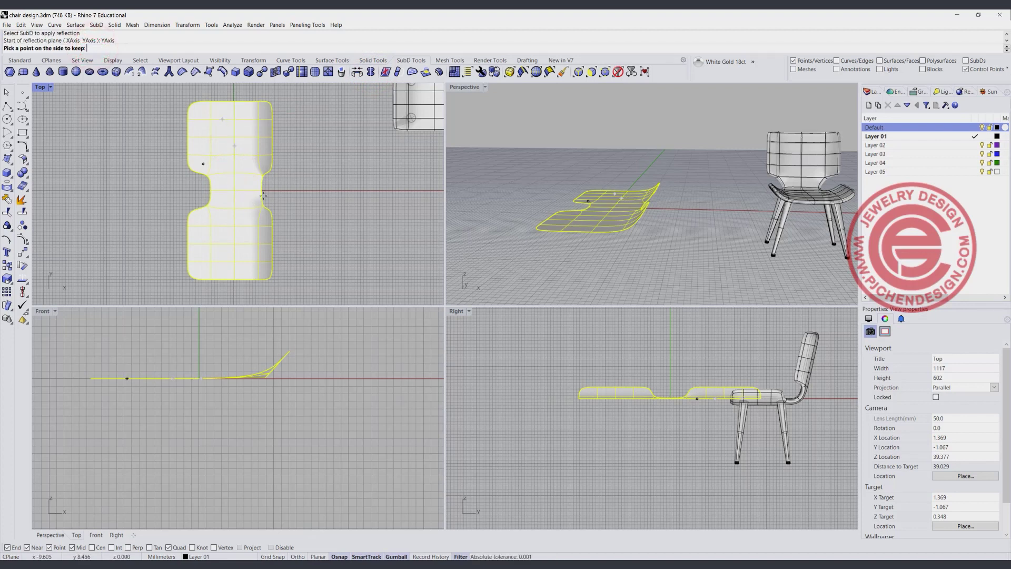
left_click(301, 126)
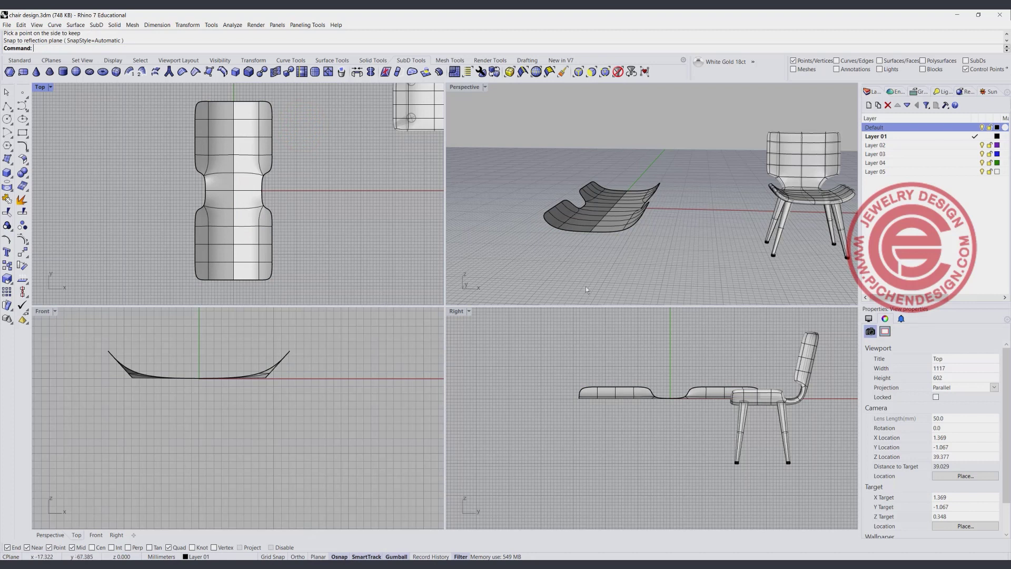
- Move the complete reference chair away from the panel in the +Y direction
scroll(370, 163, "down", 5)
left_click_drag(262, 117, 377, 234)
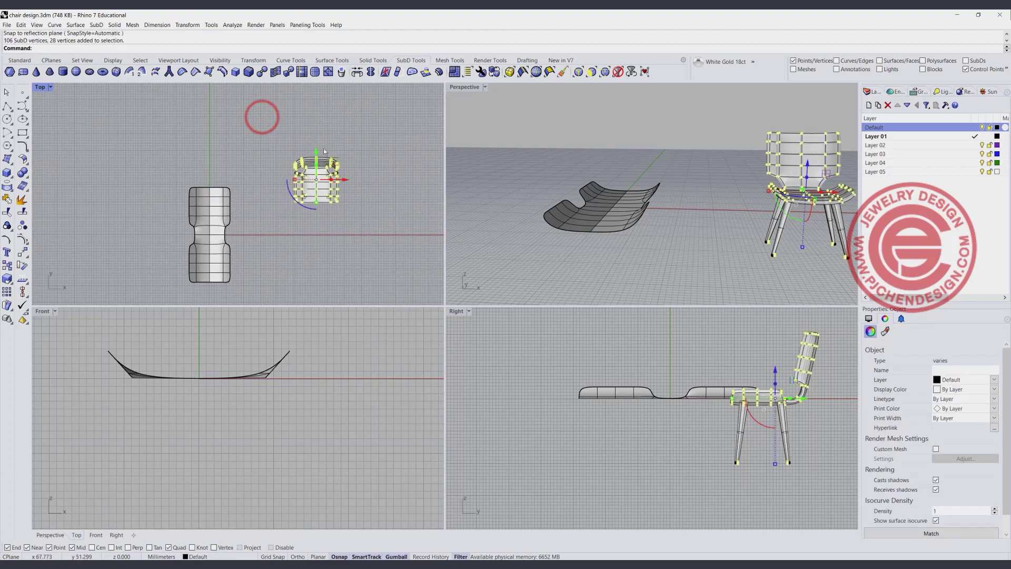
left_click_drag(335, 162, 335, 111)
left_click(340, 222)
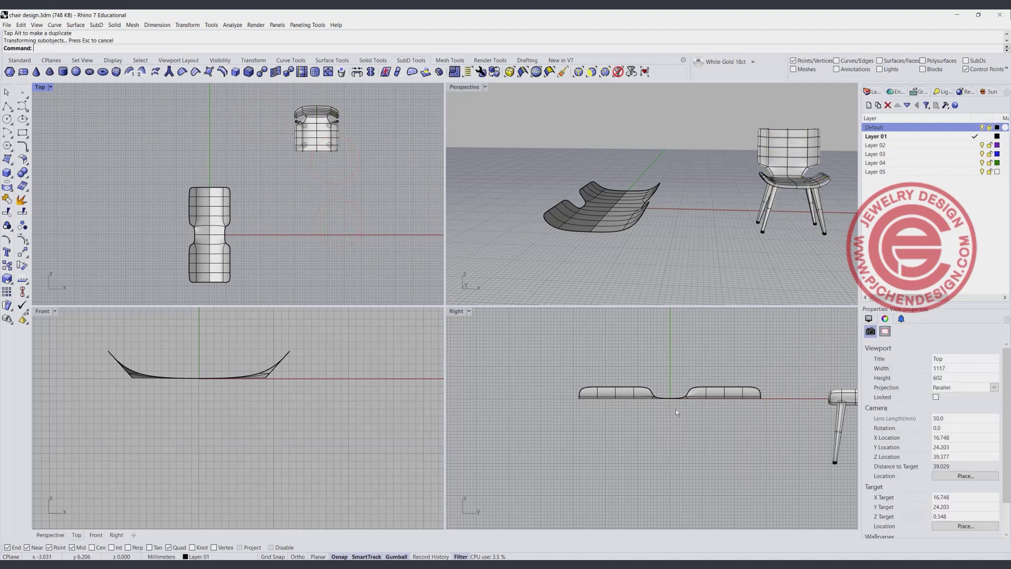
- Rotate the vertices of the panel's +Y half 90 degrees upward about the waist in the Right view to form the backrest
left_click(604, 72)
left_click_drag(661, 358, 809, 425)
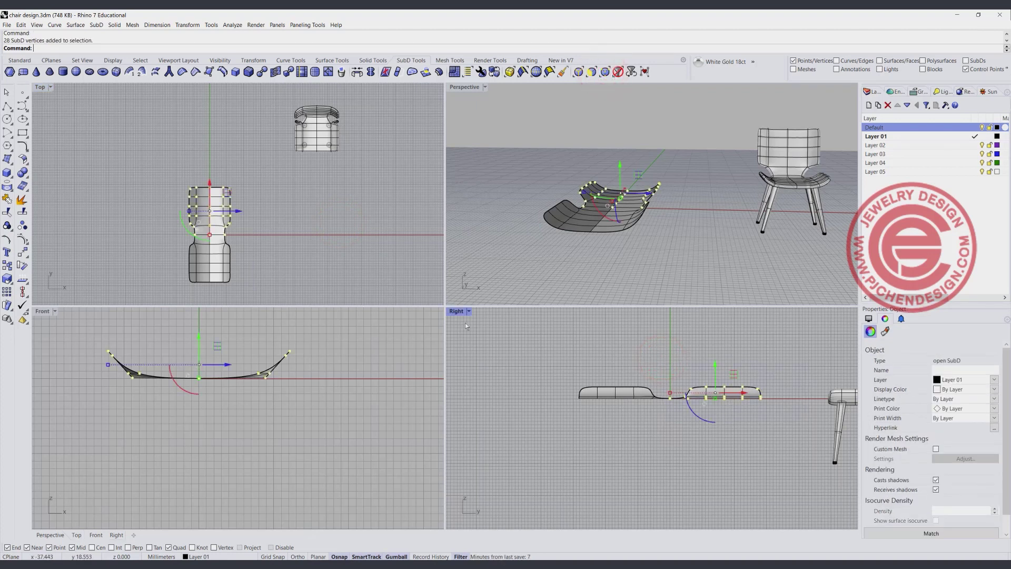
left_click(23, 265)
left_click(669, 398)
left_click(793, 398)
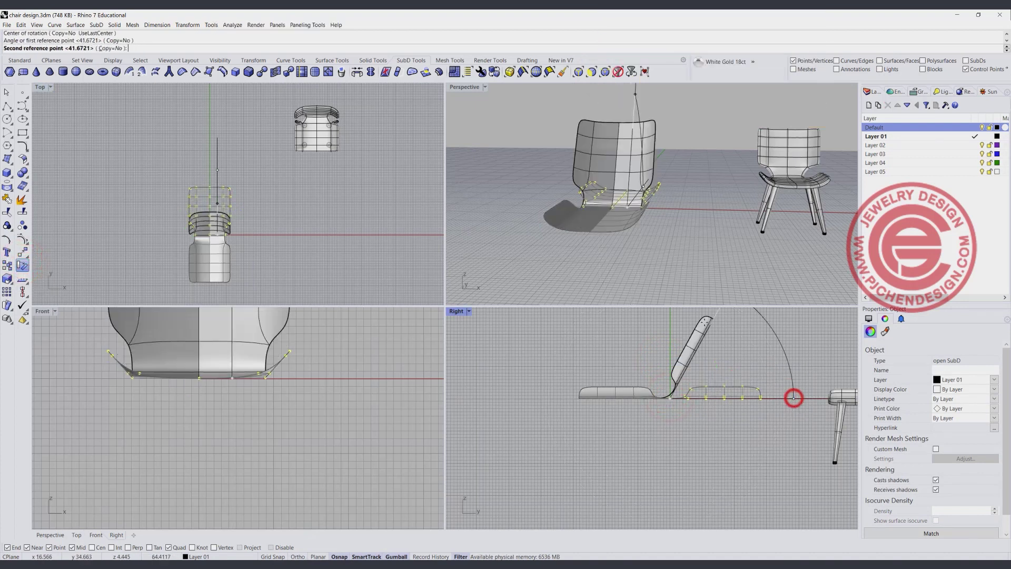
left_click(670, 318)
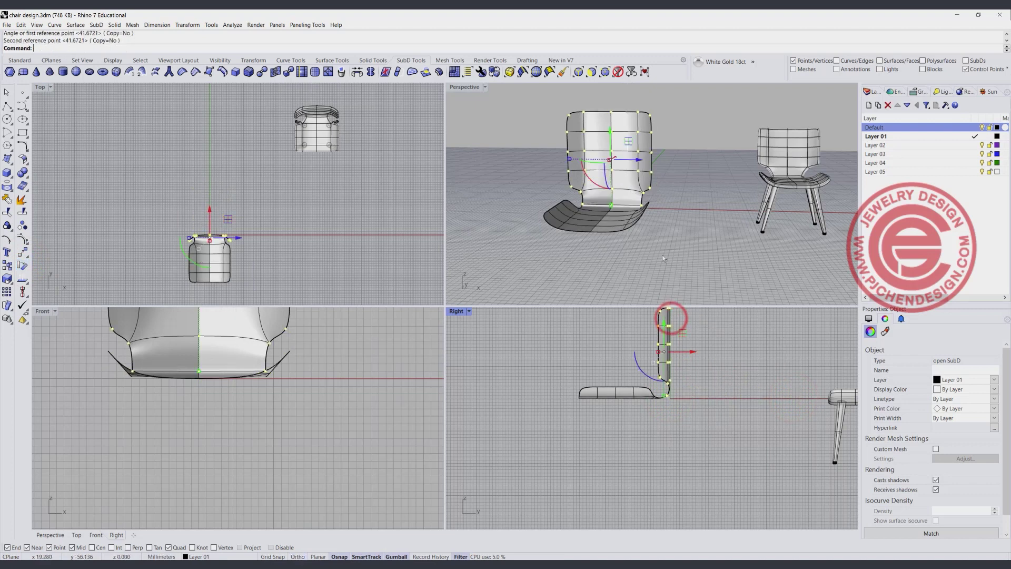
left_click(666, 216)
right_click_drag(666, 217, 606, 207)
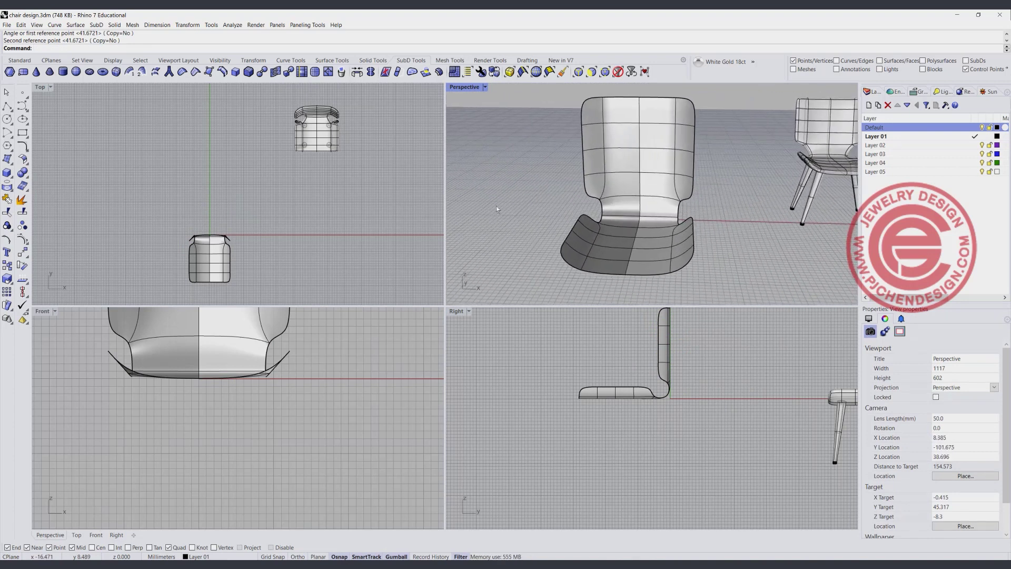
- Select the three middle edge vertices on the seat's +X side and move them outward along X to widen the seat
scroll(230, 267, "up", 4)
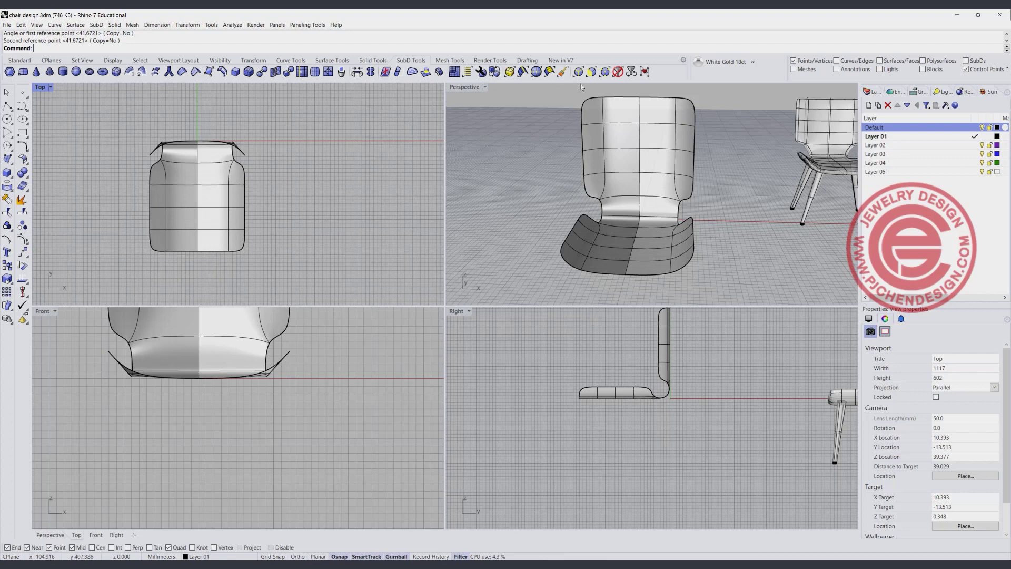
left_click(605, 72)
left_click(244, 185)
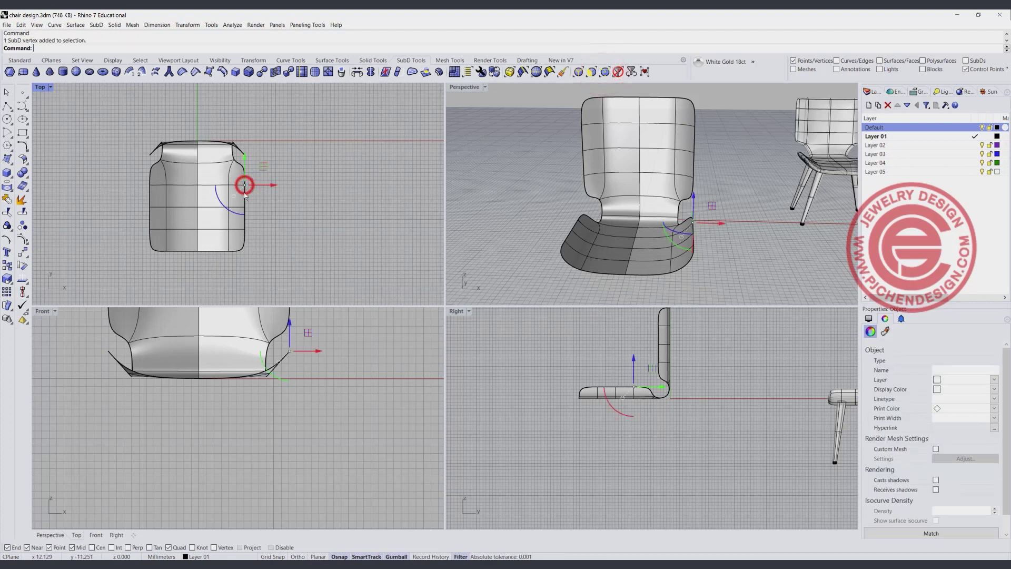
left_click(246, 208, "shift")
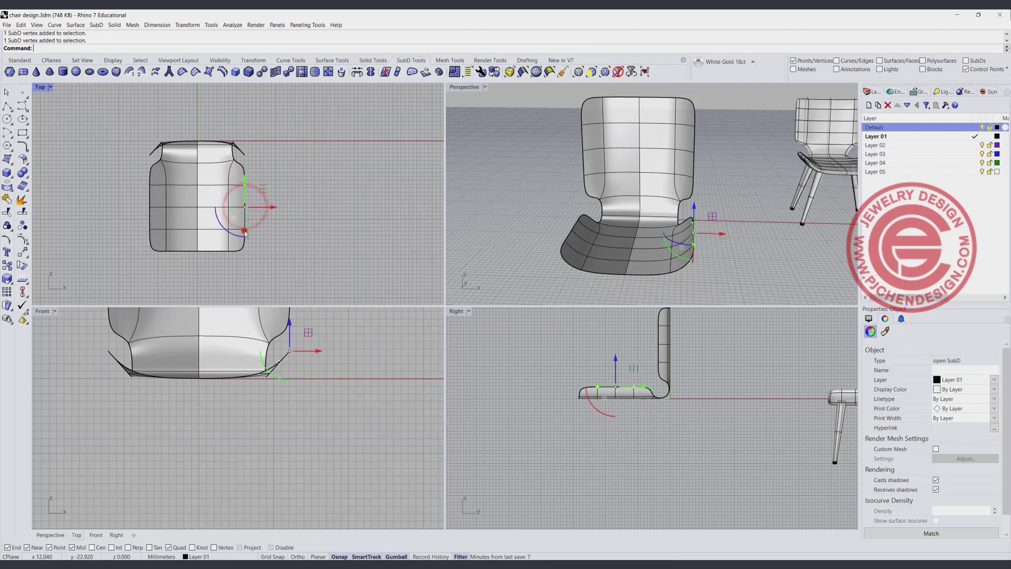
left_click_drag(273, 207, 282, 207)
key("Escape")
right_click_drag(621, 209, 485, 180)
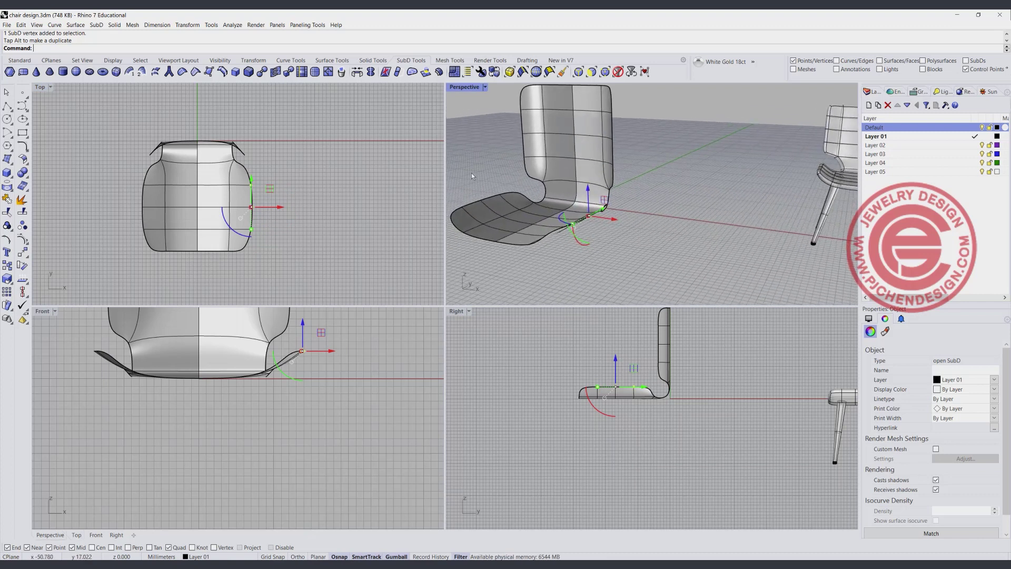
- Raise the middle vertex of the backrest's upper edge in the Front view to give the edge a gentle peak
right_click_drag(202, 321, 207, 423)
scroll(208, 423, "down", 6)
scroll(198, 373, "up", 6)
left_click(198, 318)
right_click_drag(233, 343, 226, 390)
left_click_drag(210, 347, 210, 361)
left_click(359, 360)
right_click_drag(580, 200, 664, 200)
right_click_drag(226, 369, 242, 391)
left_click(225, 408)
left_click_drag(225, 380, 232, 355)
left_click(330, 397)
right_click_drag(611, 174, 643, 168)
scroll(638, 170, "up", 4)
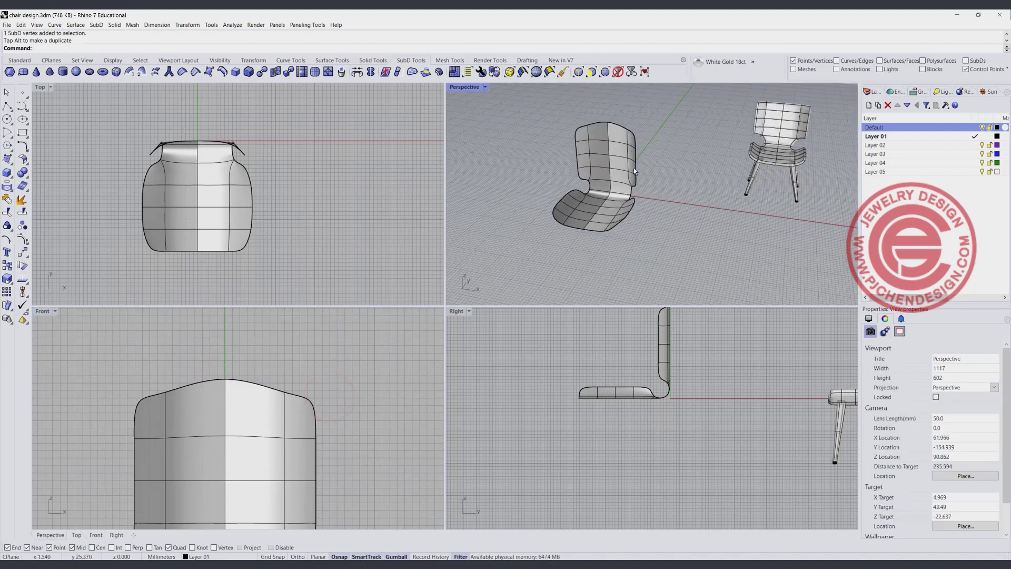
- Offset the chair panel SubD as a solid with distance 2, flipping all offset directions toward the underside and rear
double_click(470, 88)
right_click_drag(393, 236, 437, 241)
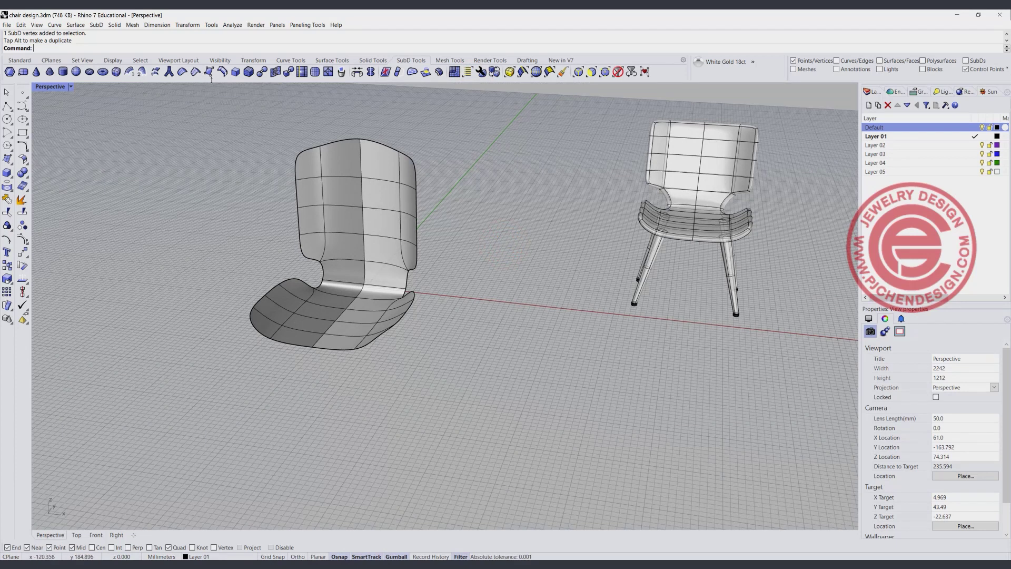
left_click(441, 73)
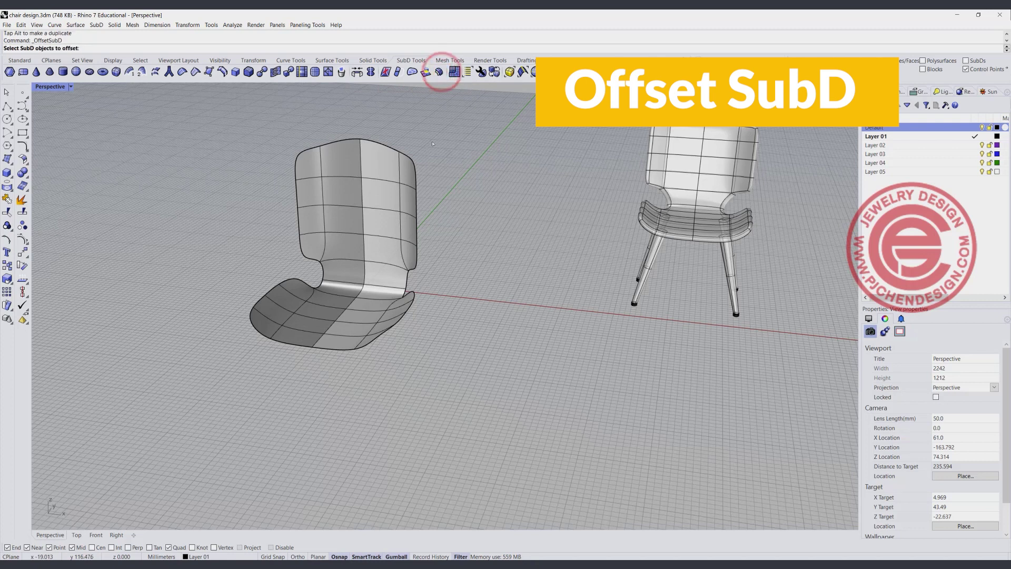
left_click(392, 205)
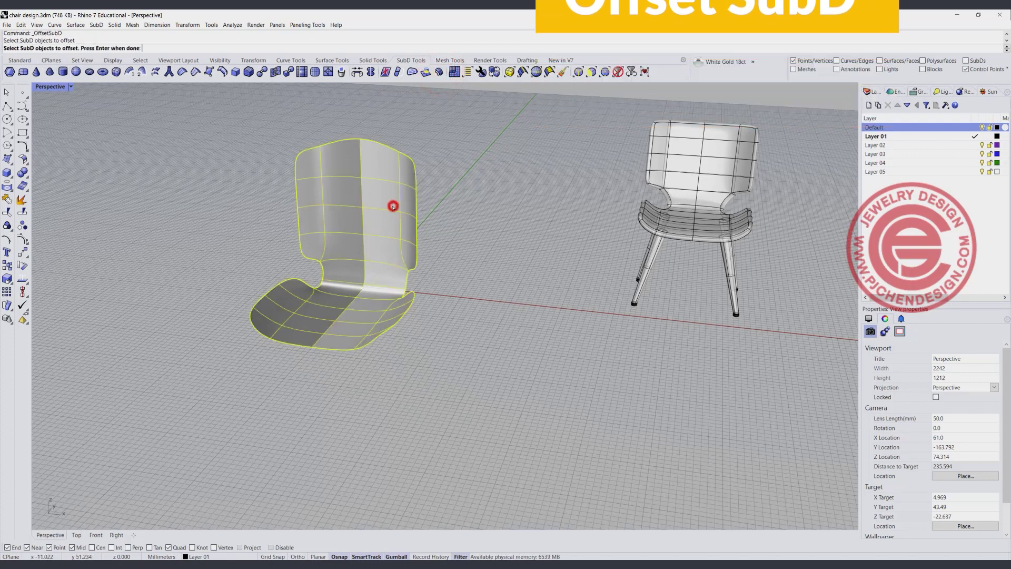
key("Return")
right_click_drag(496, 232, 444, 217)
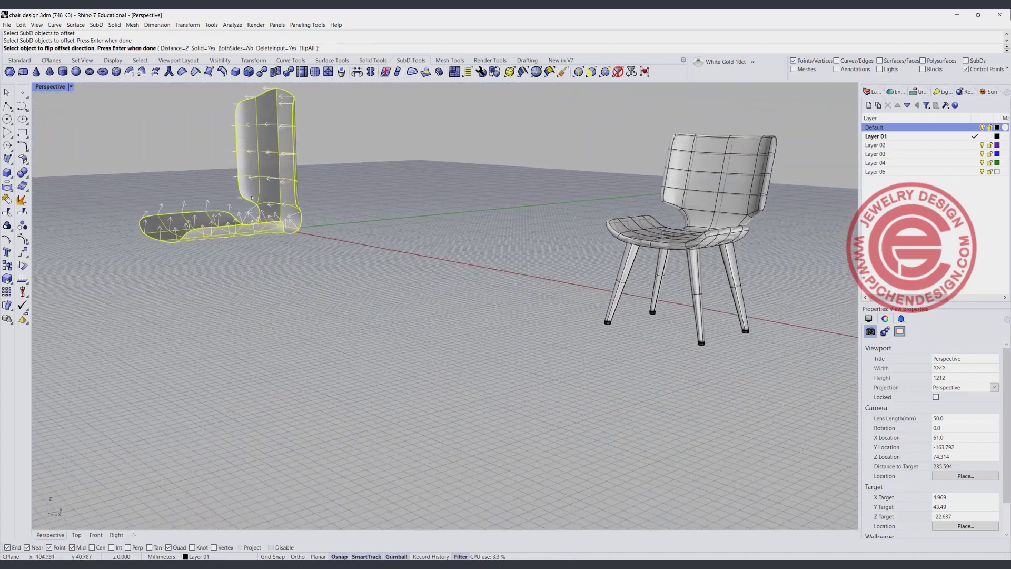
right_click_drag(260, 196, 277, 196)
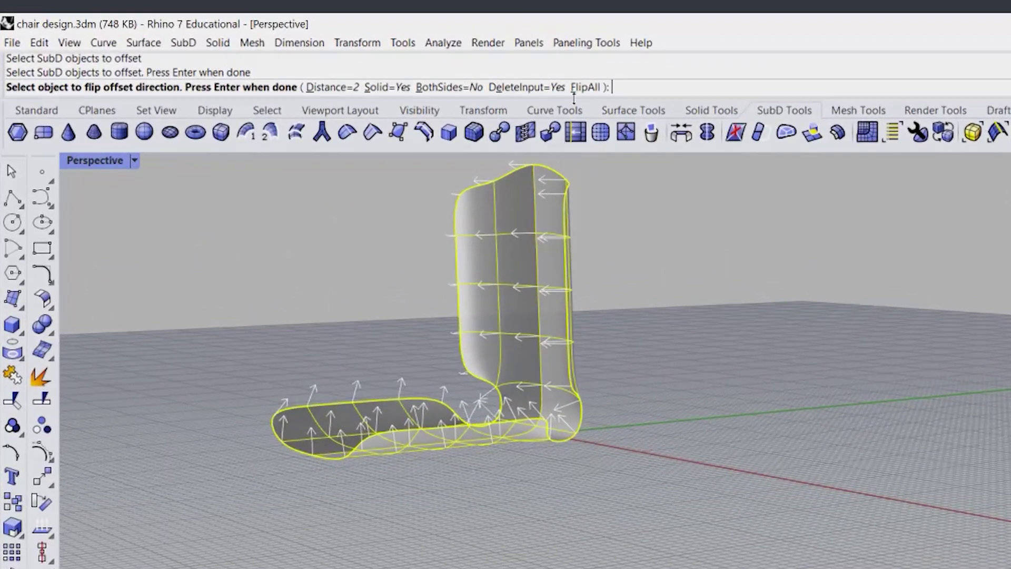
left_click(589, 88)
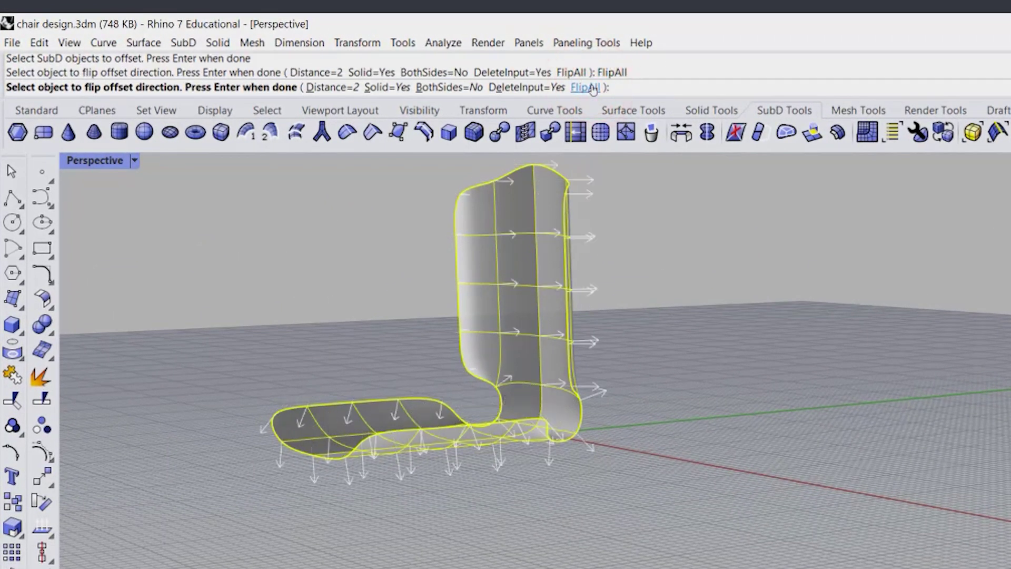
double_click(87, 163)
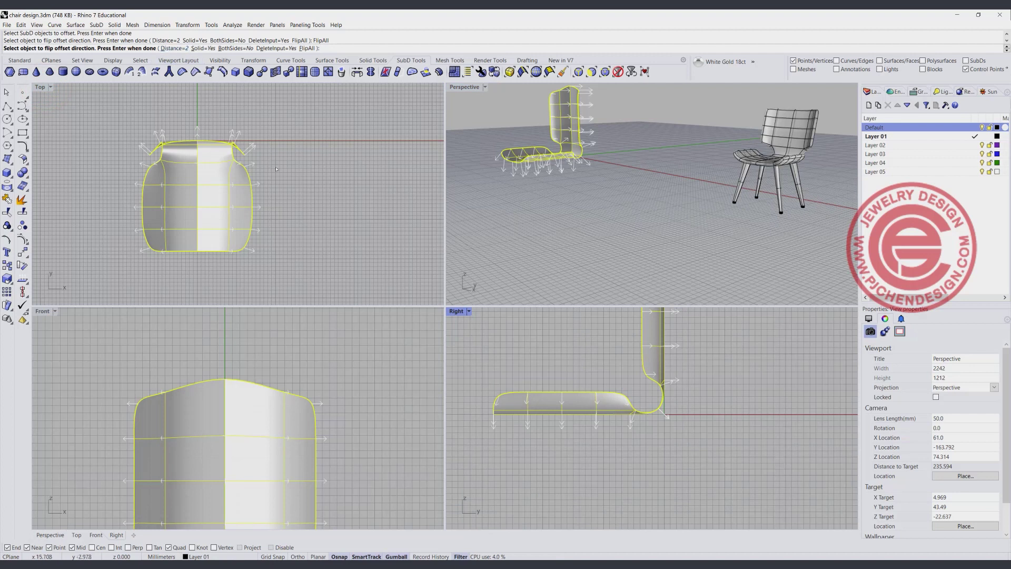
right_click(322, 199)
- Examine the thickened seat and backrest in Rendered display beside the reference chair, and return the Perspective view to Ghosted
right_click_drag(515, 158, 537, 187)
scroll(598, 186, "up", 3)
left_click(485, 87)
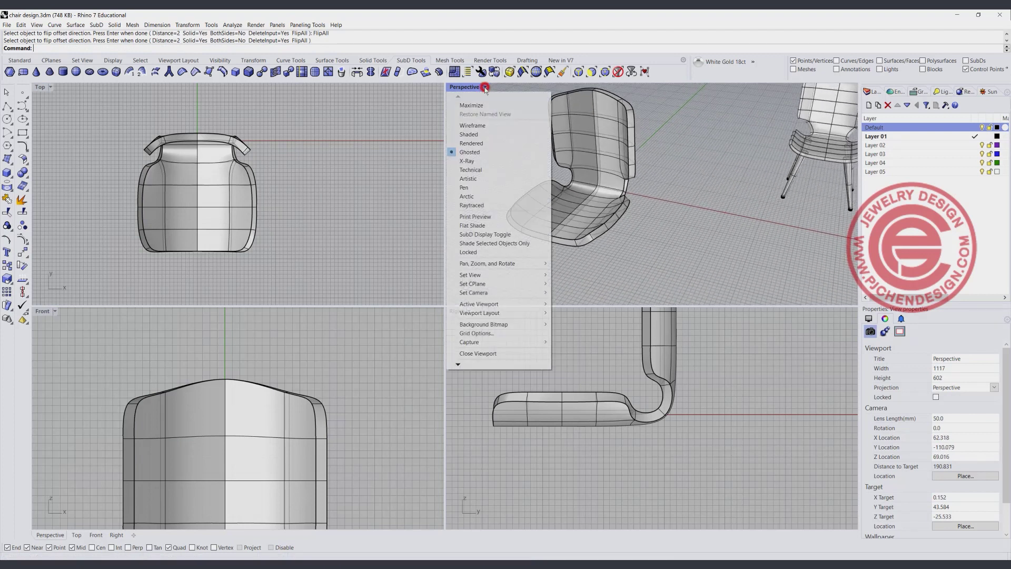
left_click(472, 143)
scroll(474, 147, "down", 3)
right_click_drag(474, 147, 611, 200)
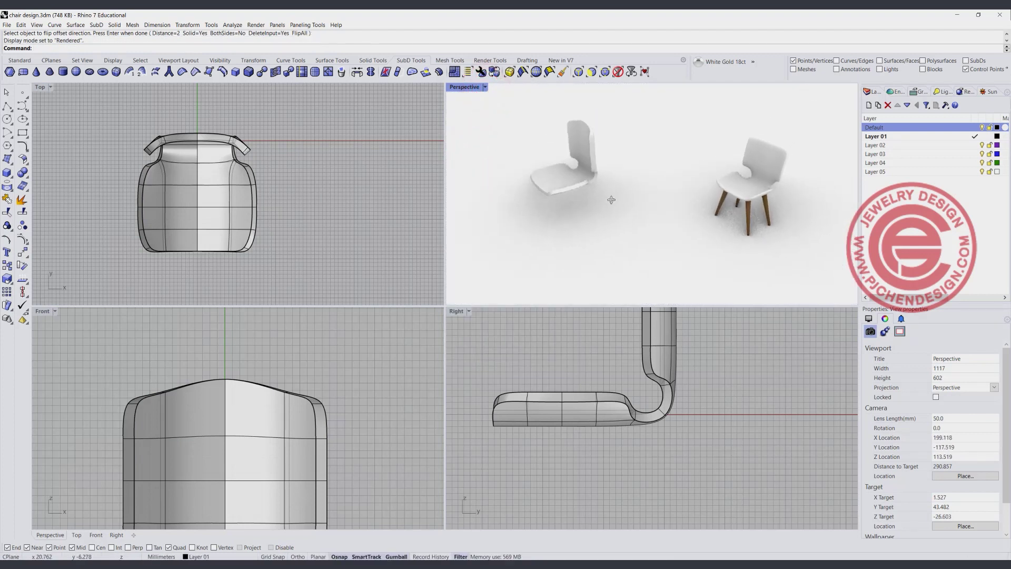
left_click(484, 87)
left_click(472, 153)
right_click_drag(571, 160, 528, 122)
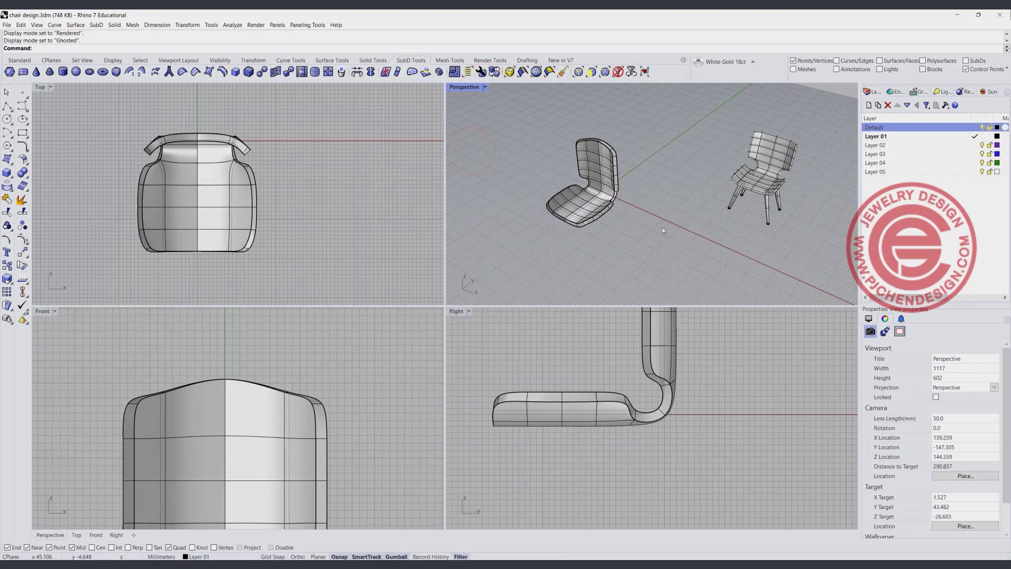
- Restrict selection to edges and remove the creases from all edges of the thickened chair SubD
left_click(579, 72)
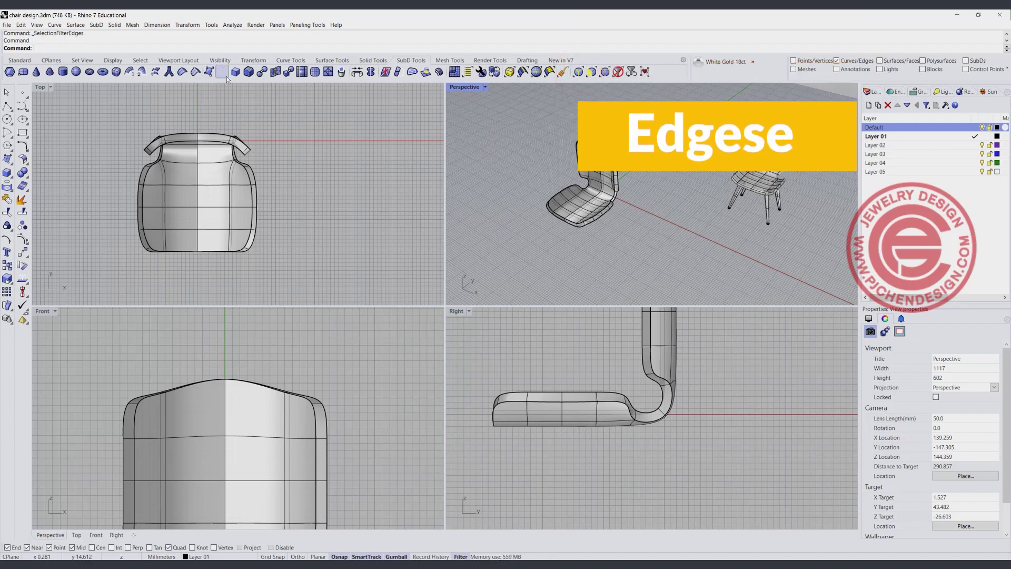
left_click(182, 72)
right_click(515, 124)
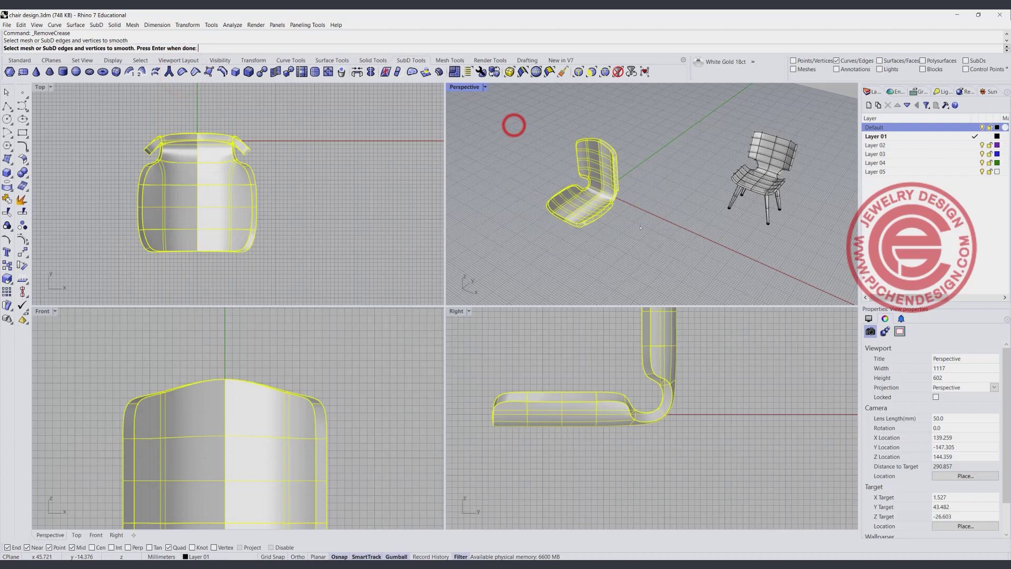
scroll(639, 193, "up", 5)
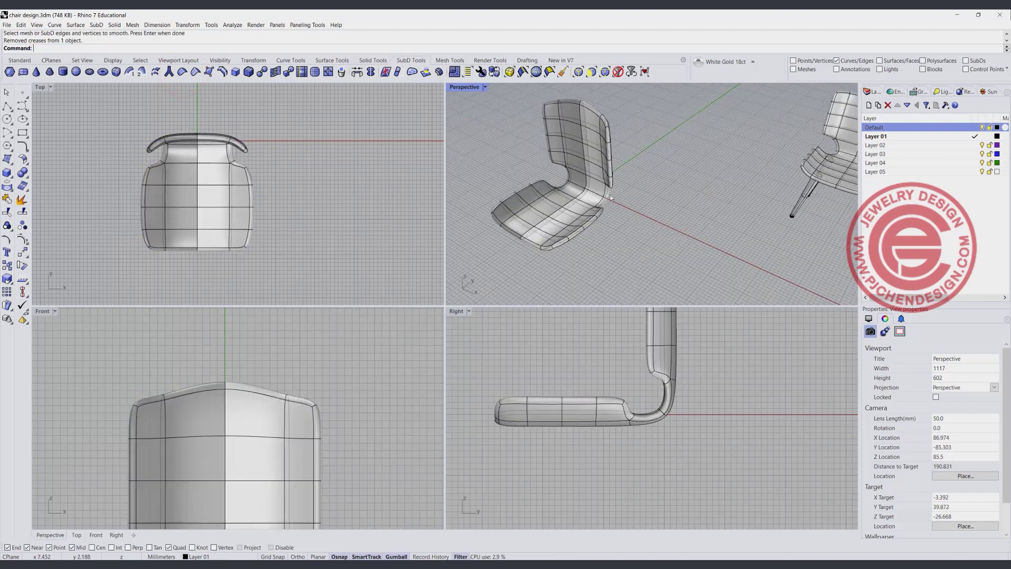
right_click_drag(638, 191, 611, 180)
scroll(644, 181, "down", 4)
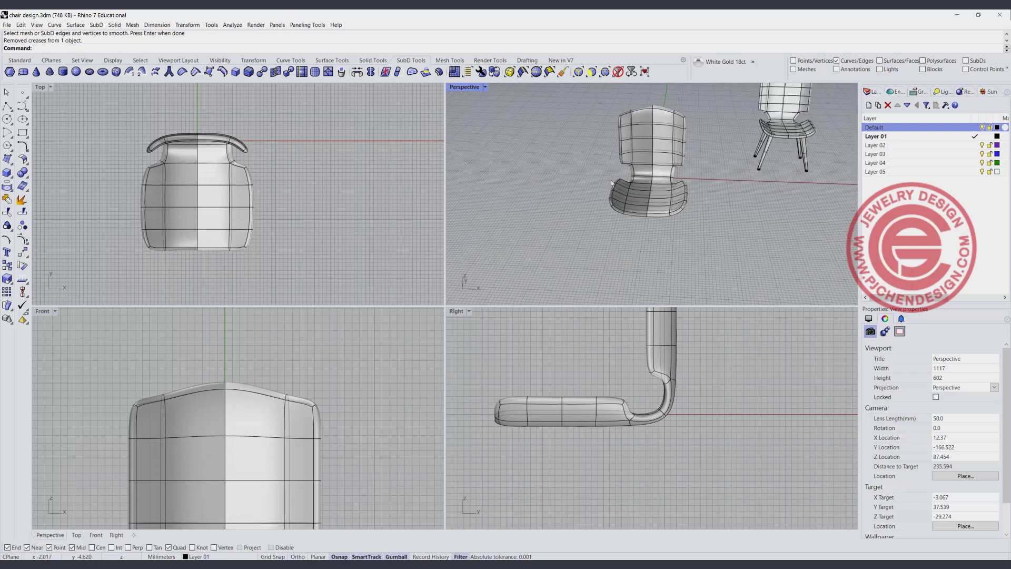
- Select the two vertices just below the backrest's upper +X corner in the Front view and move them inward along X
scroll(281, 412, "up", 2)
left_click_drag(274, 368, 319, 357)
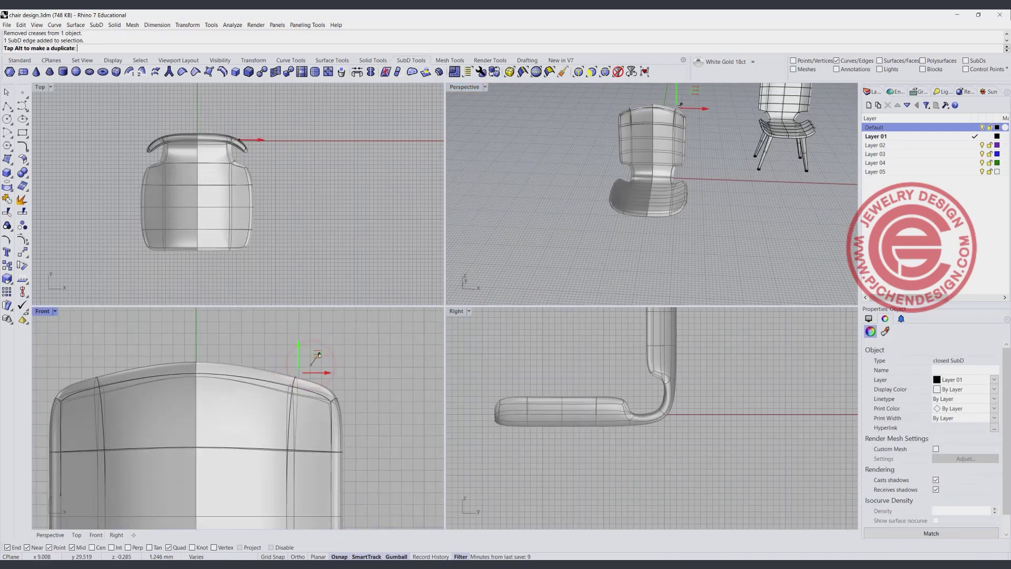
left_click(604, 73)
left_click_drag(314, 438, 353, 452)
scroll(372, 443, "down", 3)
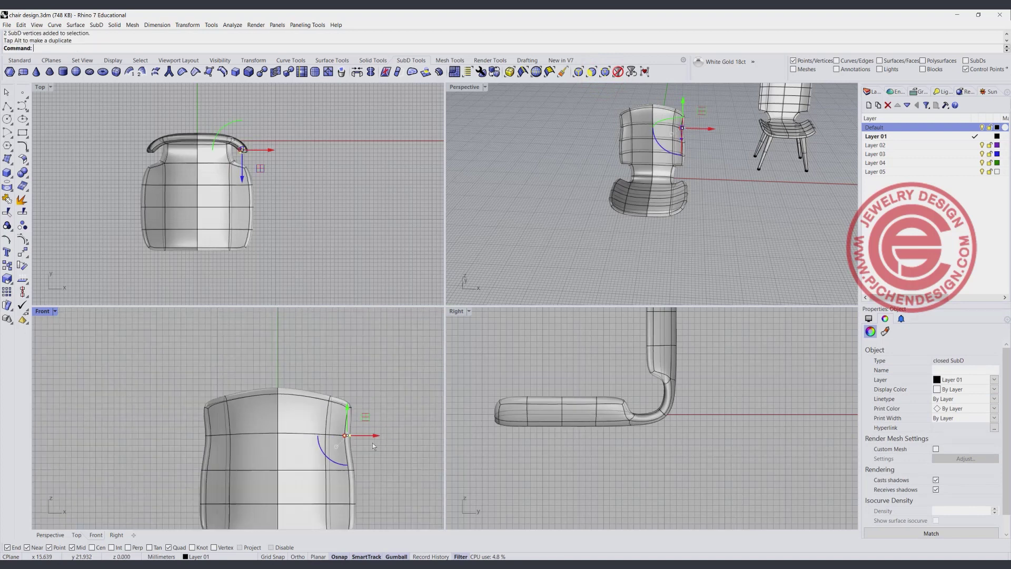
right_click_drag(372, 443, 352, 418)
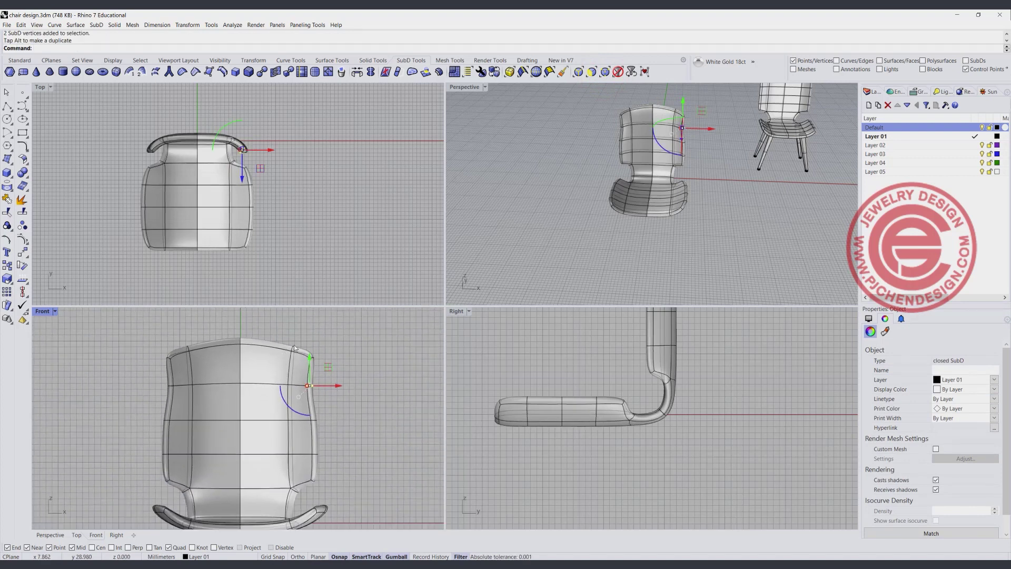
right_click_drag(679, 150, 655, 217)
left_click(655, 217)
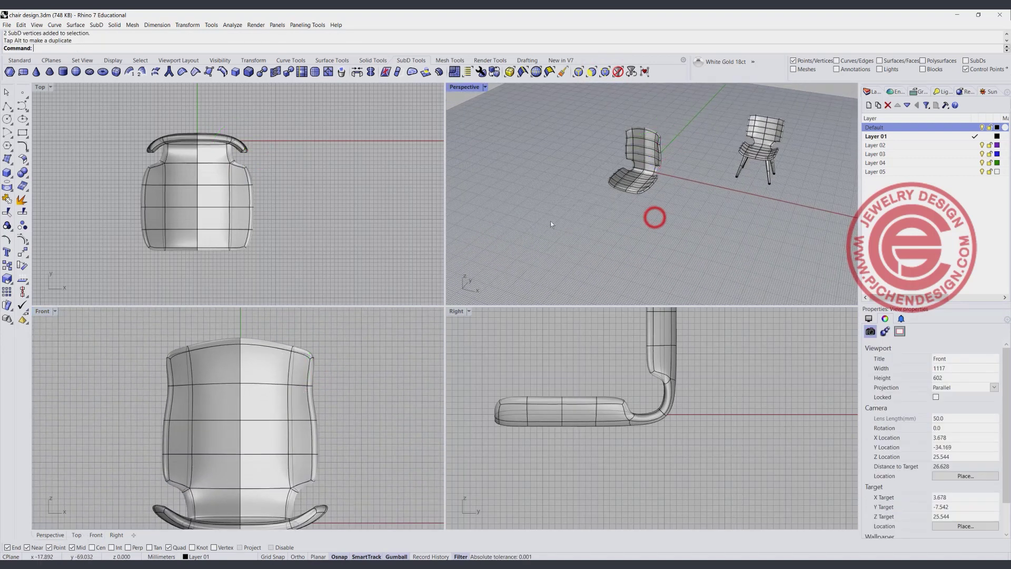
- Move the middle vertices of the seat's front edge outward along -Y in the Top view to give it a gentle point
scroll(191, 258, "up", 5)
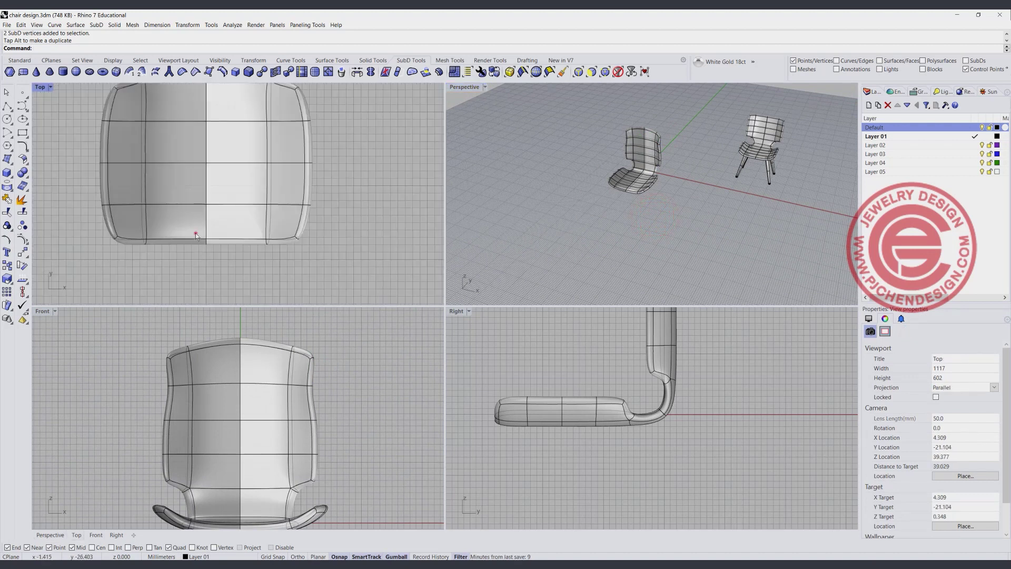
left_click_drag(223, 261, 223, 260)
left_click_drag(207, 211, 207, 233)
left_click(341, 290)
right_click_drag(580, 193, 646, 154)
scroll(564, 457, "down", 5)
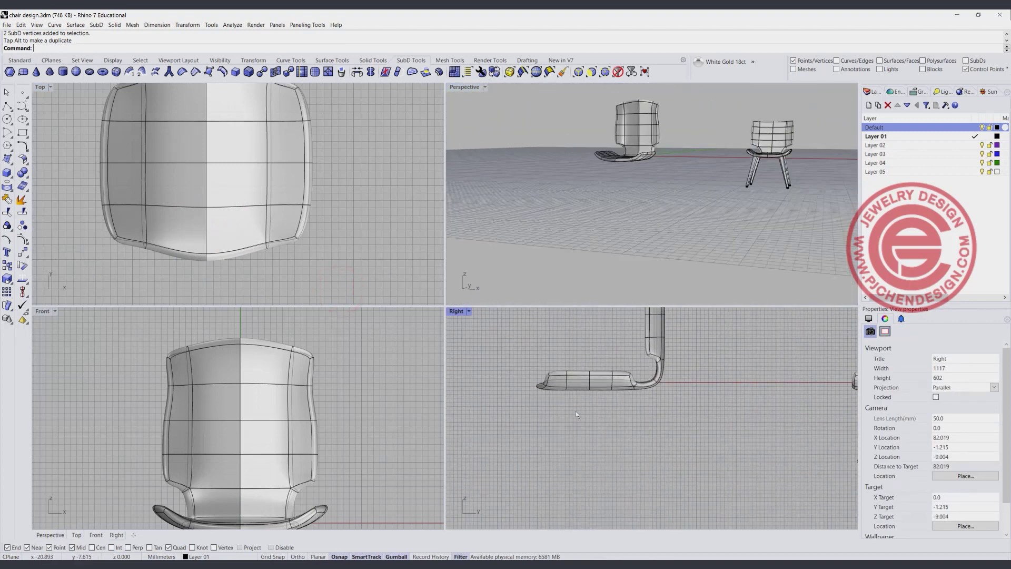
left_click(7, 106)
left_click(599, 464)
key("Escape")
scroll(527, 383, "down", 2)
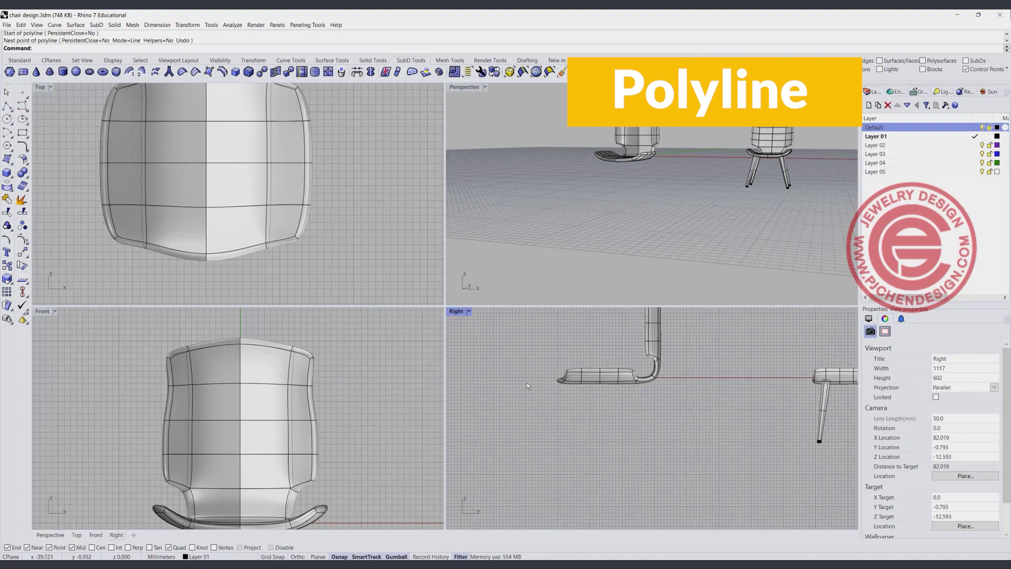
- Draw a vertical polyline in front of the seat in the Right view, from about seat height downward, as the leg's centreline
left_click(6, 106)
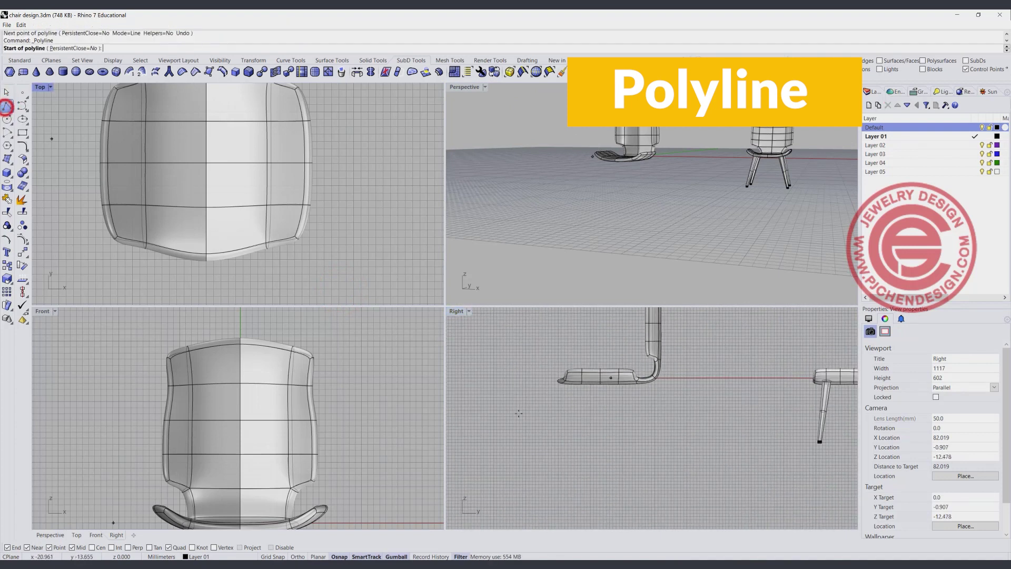
left_click(520, 384)
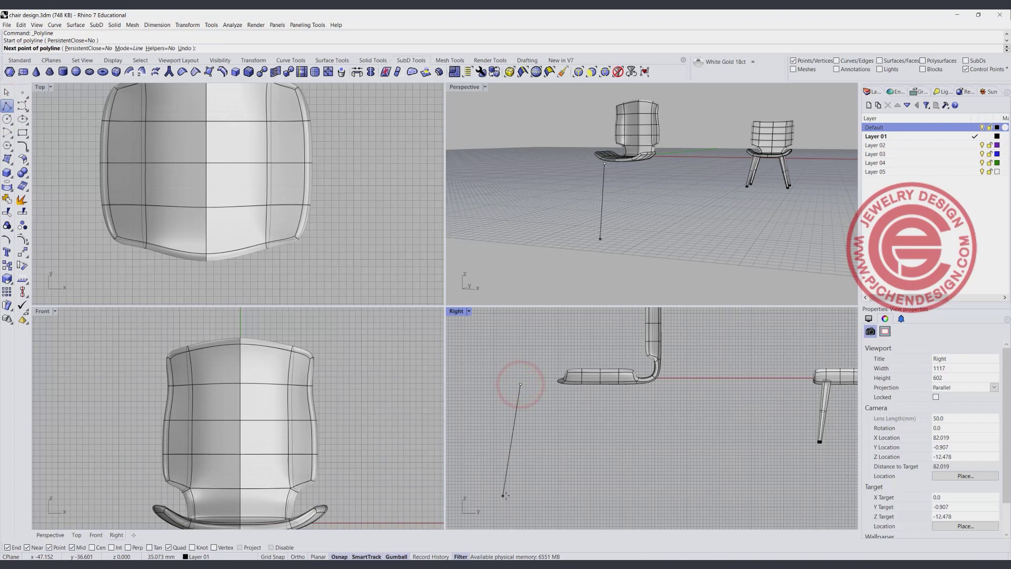
left_click(520, 486)
key("Return")
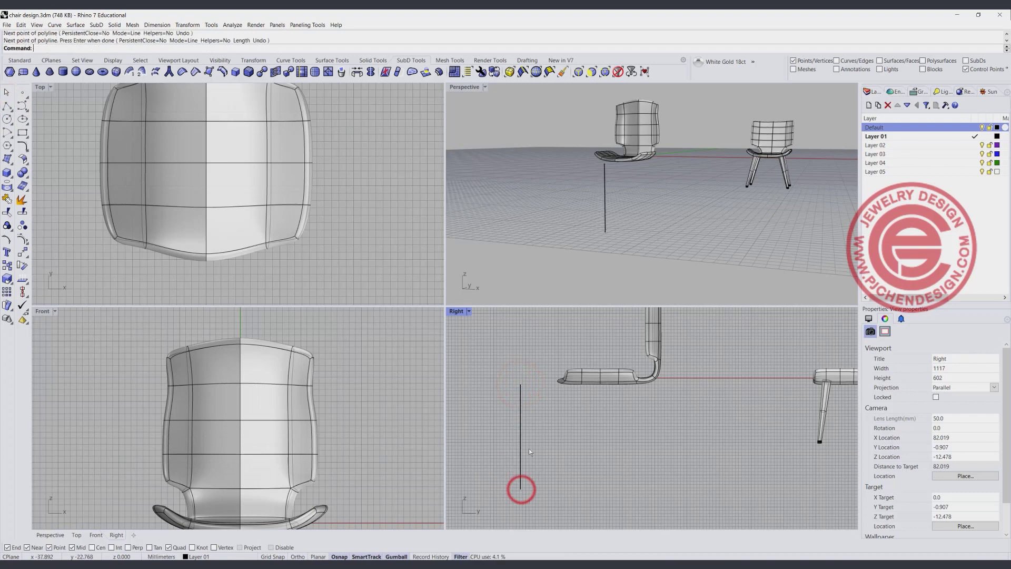
- Create a flat-capped pipe leg along the vertical line, tapering from a radius of about 2.7 mm above to 1.4 mm below
left_click(519, 398)
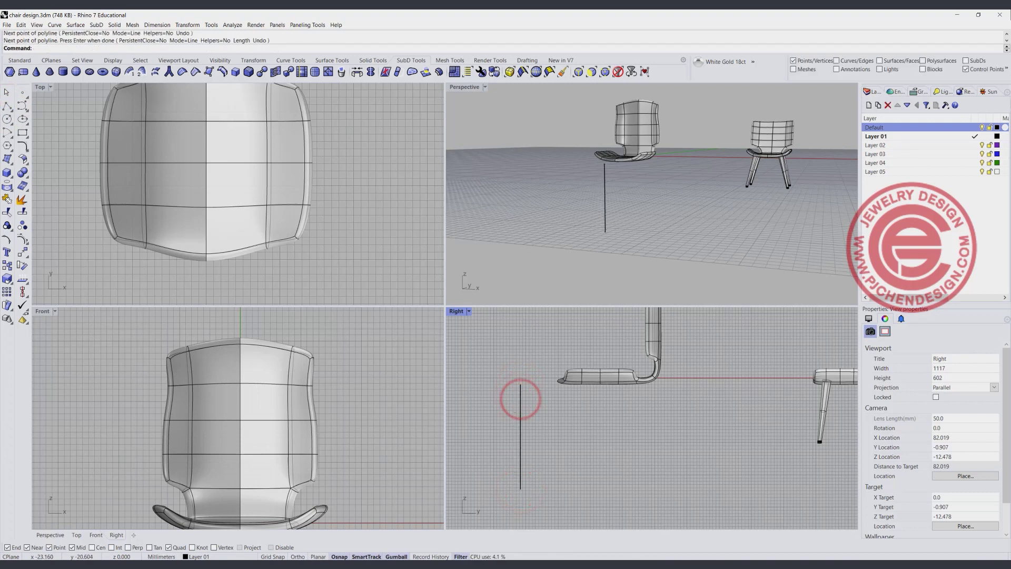
left_click(7, 173)
left_click(34, 214)
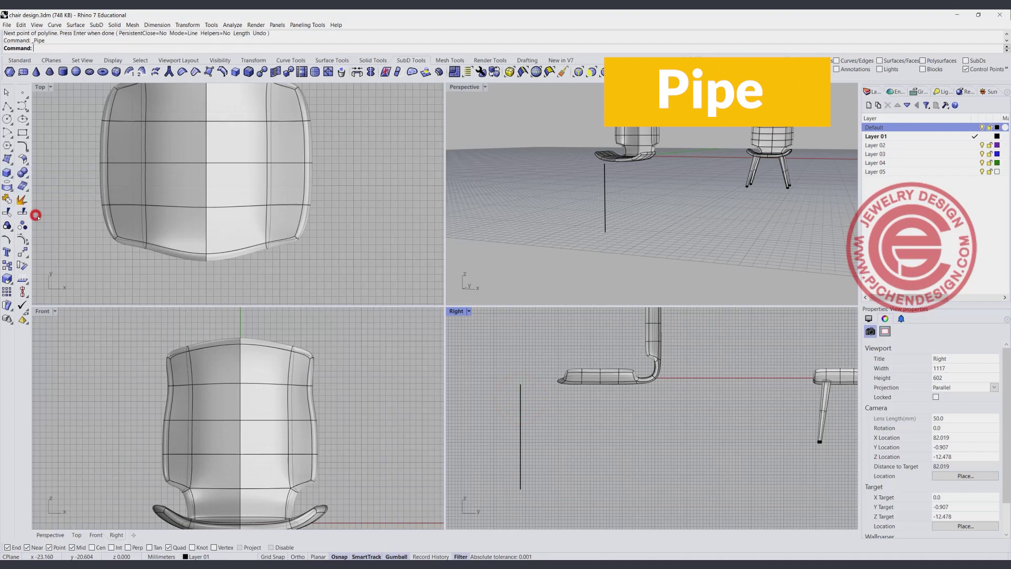
left_click(521, 388)
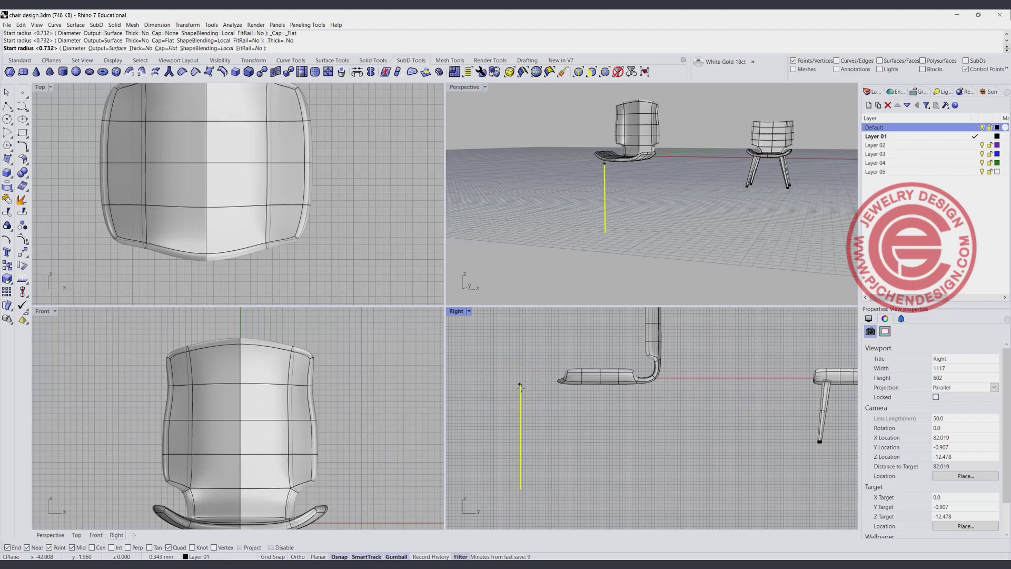
left_click(527, 385)
scroll(526, 497, "up", 2)
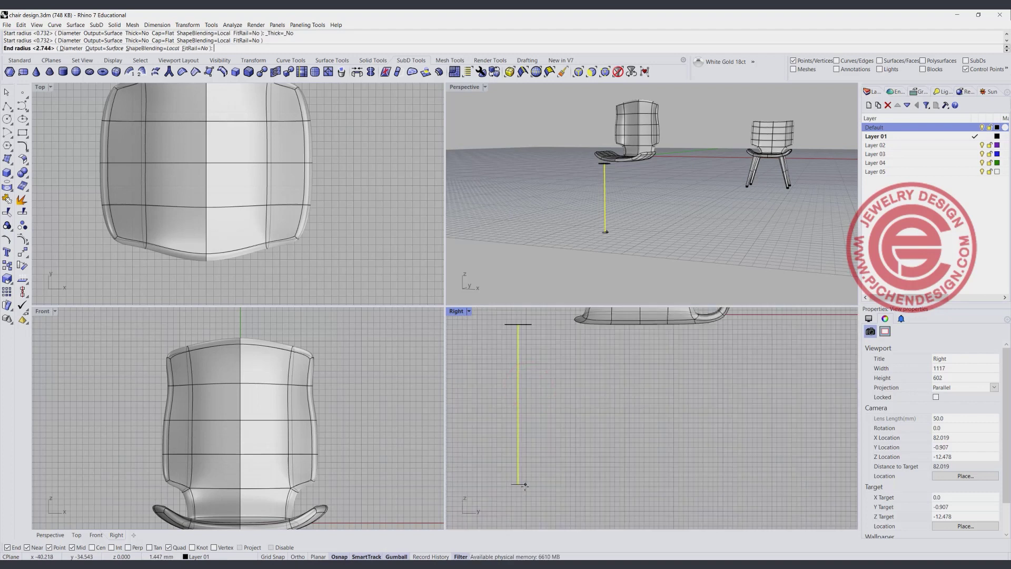
left_click(524, 485)
key("Return")
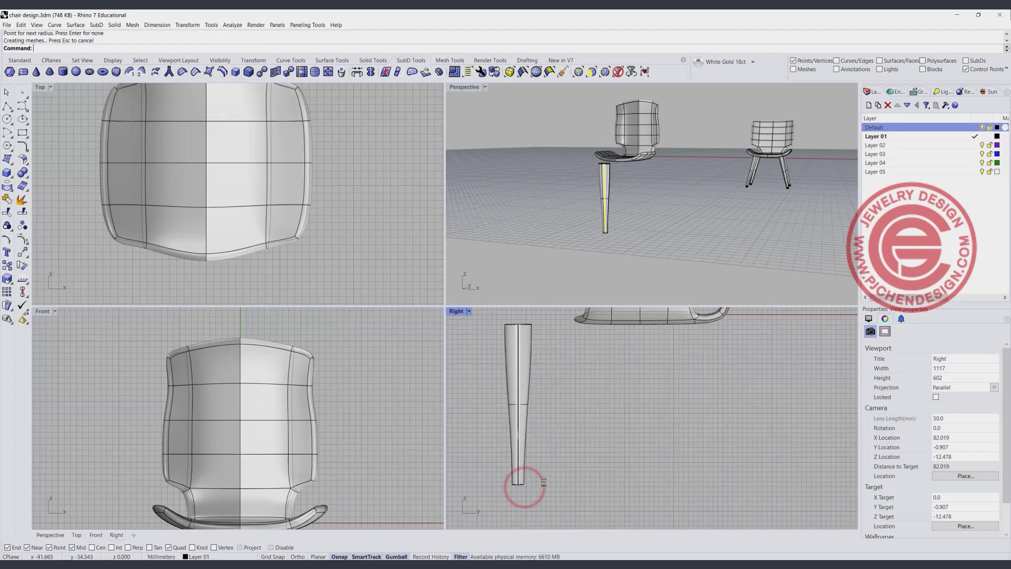
left_click(528, 370)
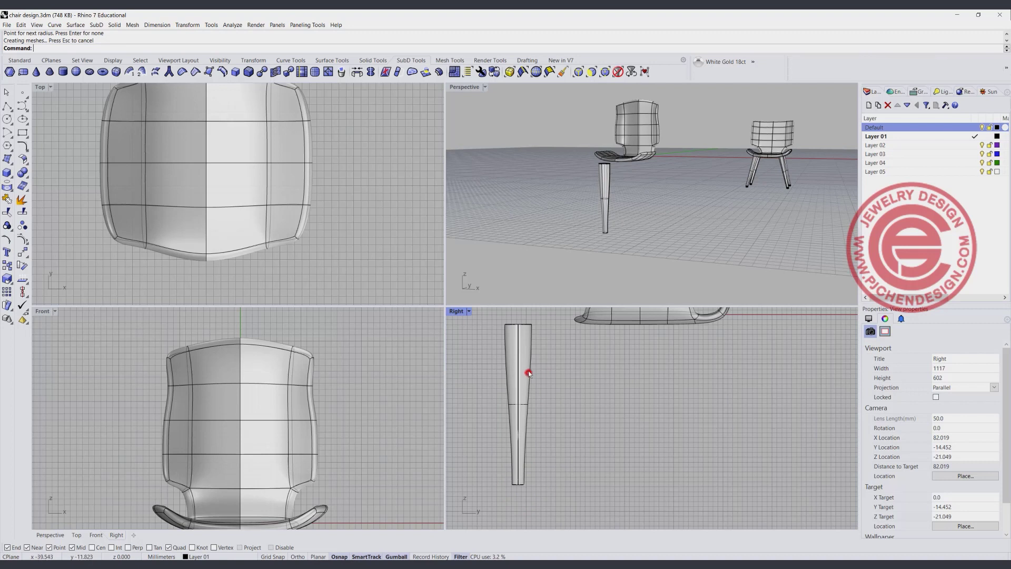
- Move the tapered leg beneath the seat's front +X corner and tilt it in the Right view so its foot slants forward
right_click_drag(587, 239, 602, 186)
scroll(574, 258, "up", 3)
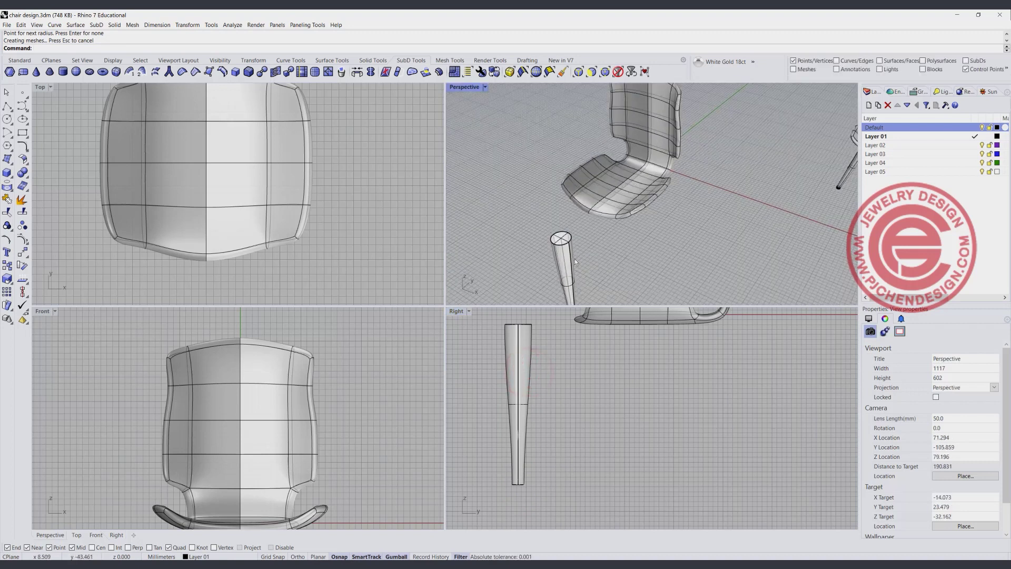
left_click(556, 262)
left_click(619, 72)
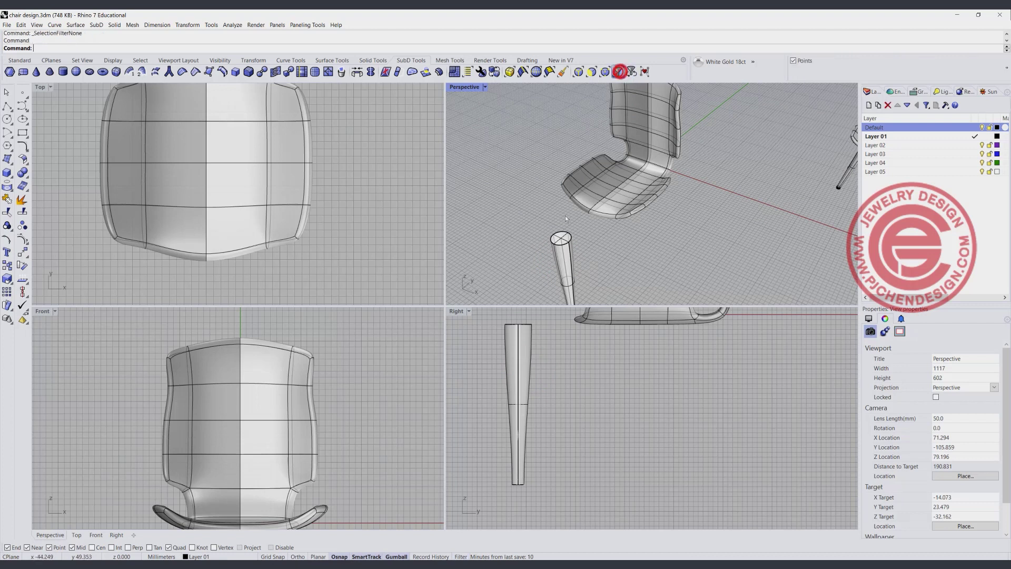
left_click(560, 267)
left_click(549, 244, "shift")
scroll(210, 241, "down", 6)
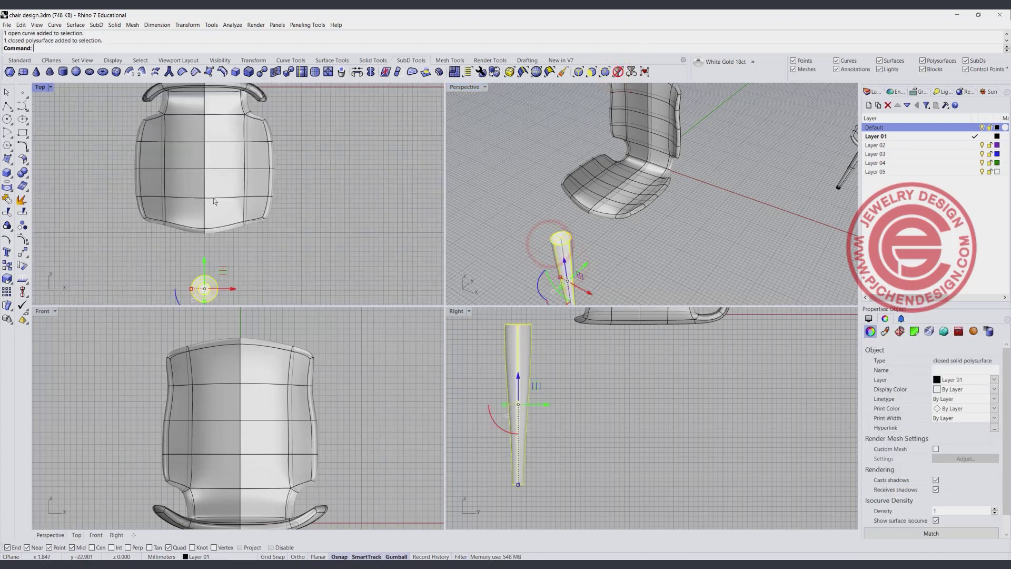
left_click_drag(209, 238, 262, 201)
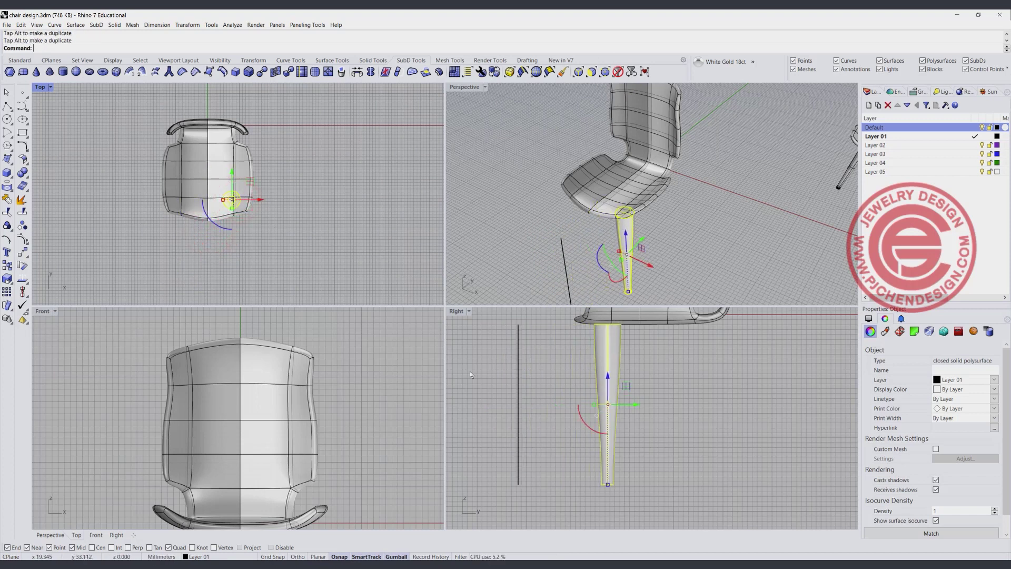
left_click_drag(588, 428, 583, 421)
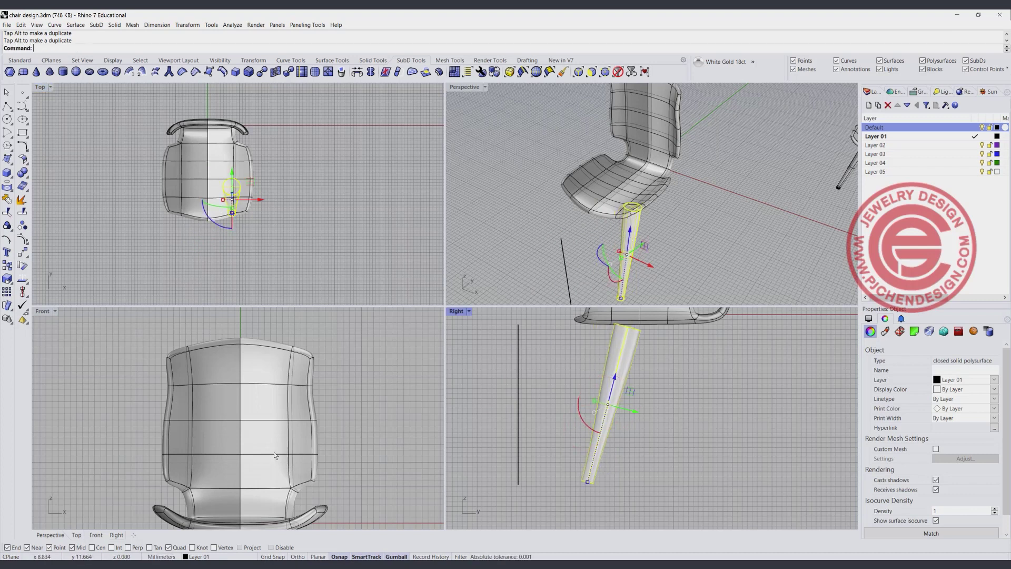
- Tilt the tapered leg's foot outward toward +X in the Front view and slide the leg upward to meet the seat's underside
scroll(261, 464, "down", 3)
left_click(332, 512)
left_click(278, 469)
left_click_drag(247, 500, 257, 508)
left_click_drag(282, 458, 266, 498)
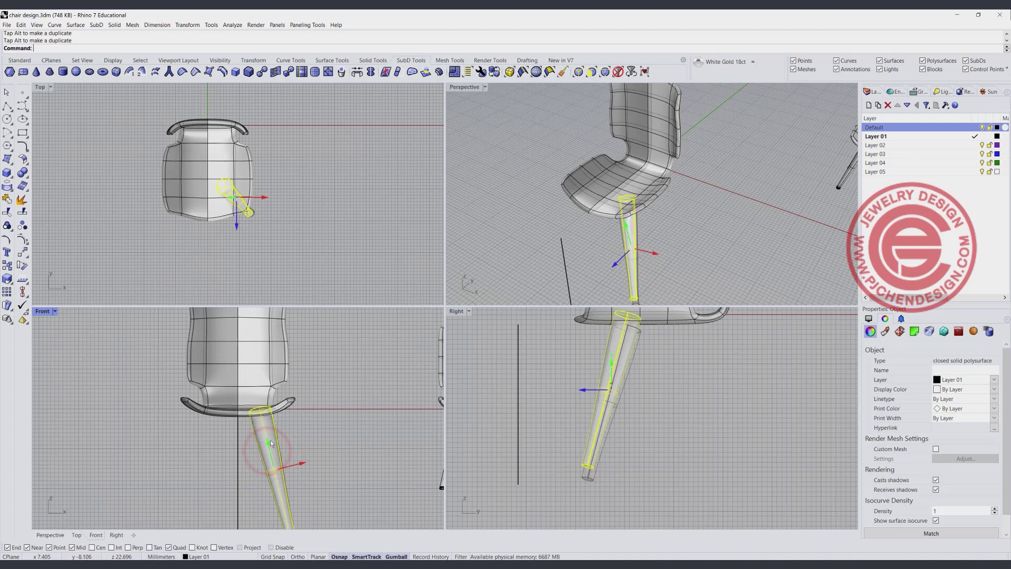
left_click(347, 417)
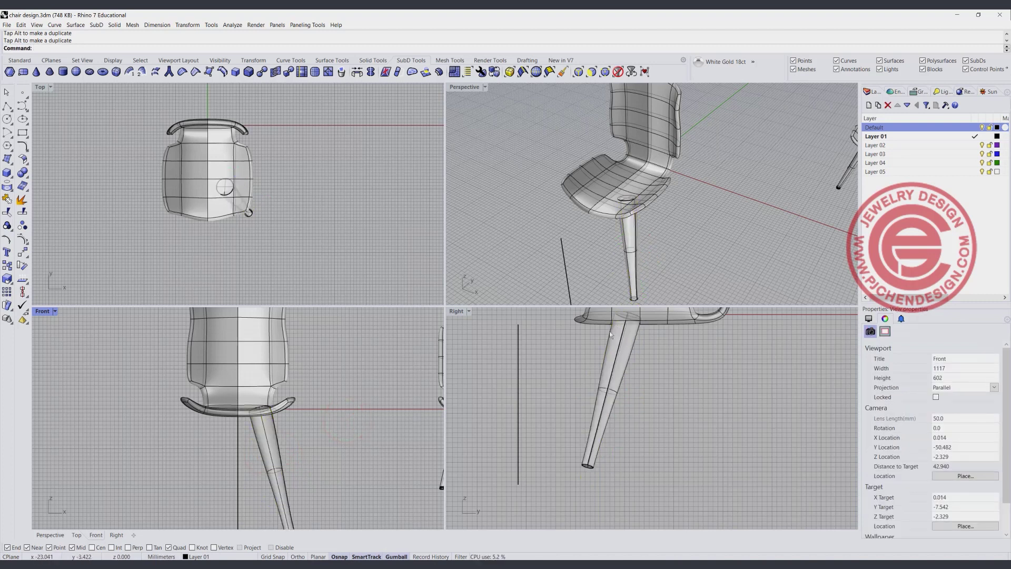
- Move the leg forward along -Y in the Right view toward the seat's front edge, and slightly outward along +X in the Front view
left_click(612, 348)
right_click_drag(612, 349, 595, 381)
left_click_drag(580, 393, 581, 394)
left_click(688, 402)
right_click_drag(664, 232, 233, 212)
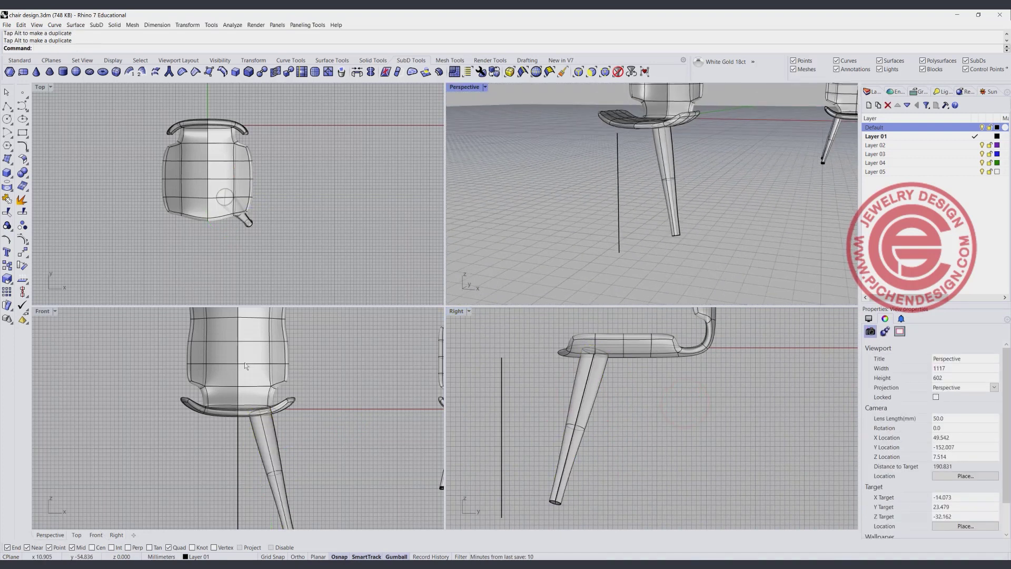
scroll(288, 473, "down", 3)
left_click_drag(302, 459, 306, 459)
left_click(338, 415)
right_click_drag(701, 174, 264, 196)
- Mirror the front leg in the Top view across a line along X through the seat's middle to make the rear leg
left_click(251, 221)
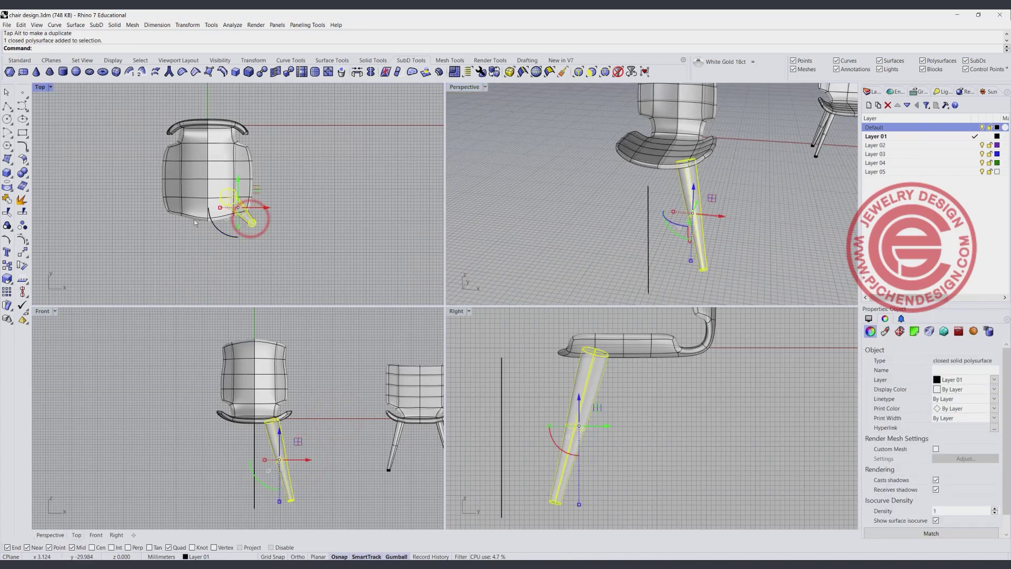
left_click(8, 266)
left_click(25, 255)
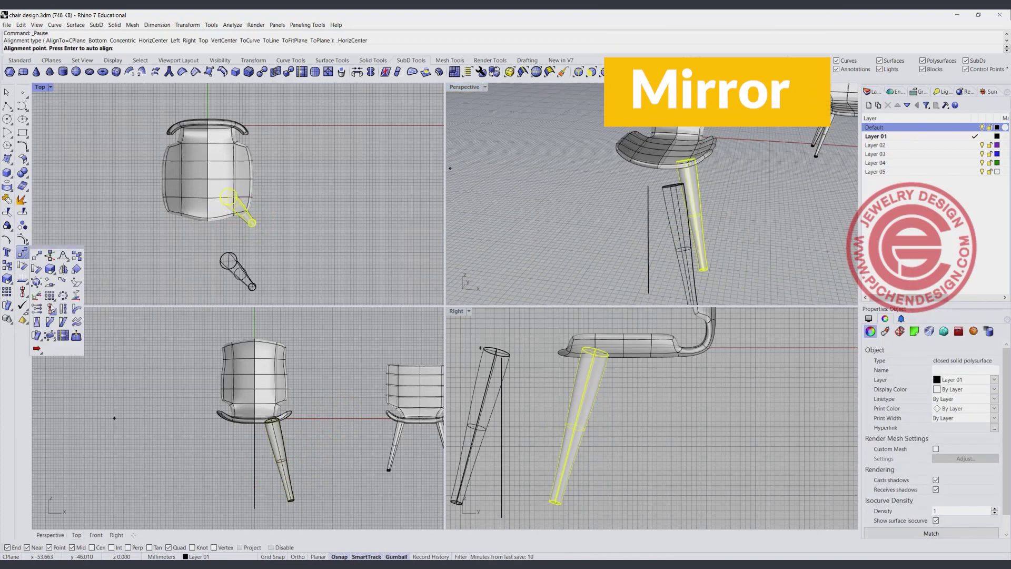
left_click(64, 269)
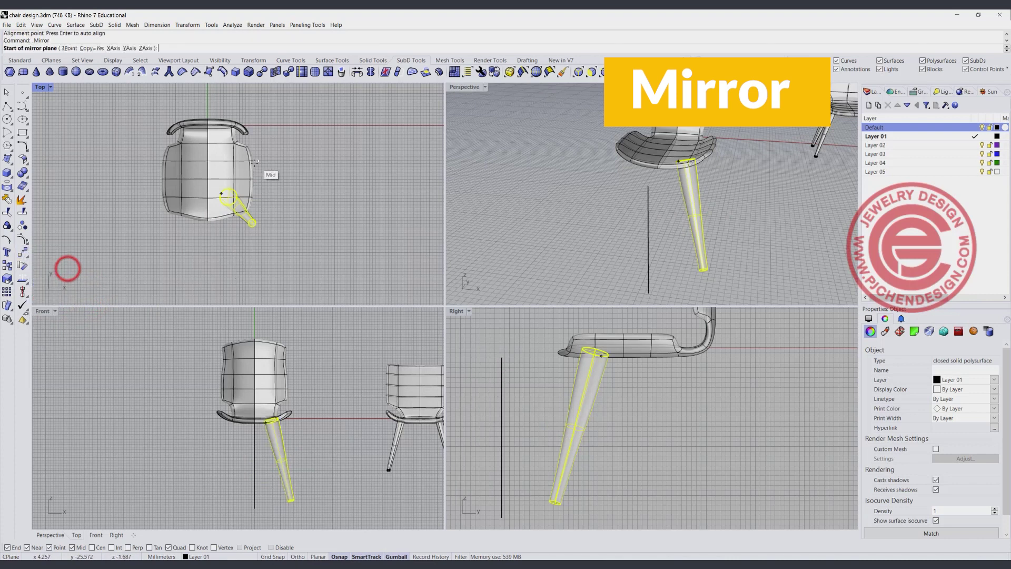
left_click(248, 179)
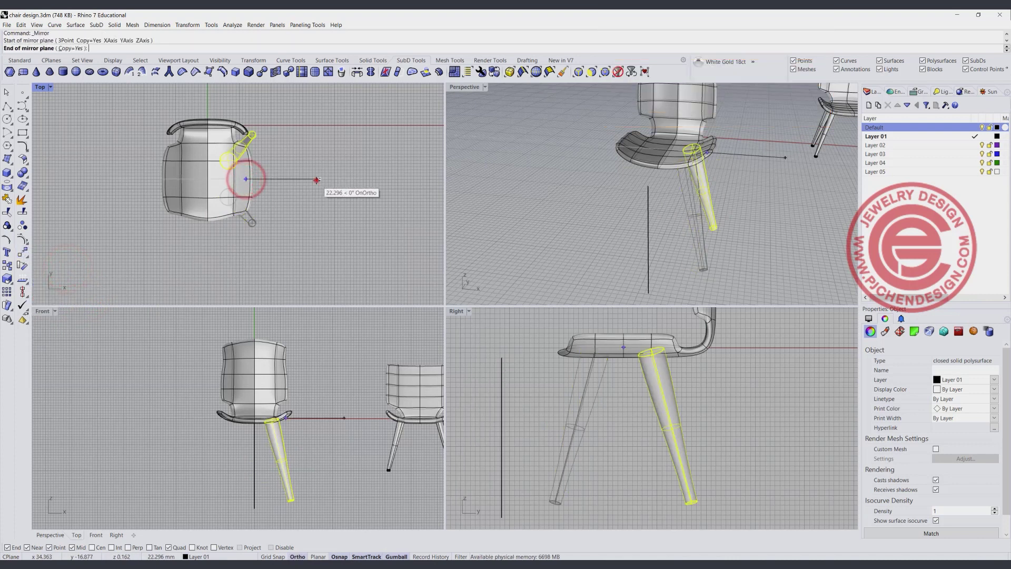
left_click(316, 180)
- Mirror the front and rear +X legs across the seat's vertical centreline in the Top view to complete the four legs
key("Return")
left_click(210, 217)
left_click(199, 255)
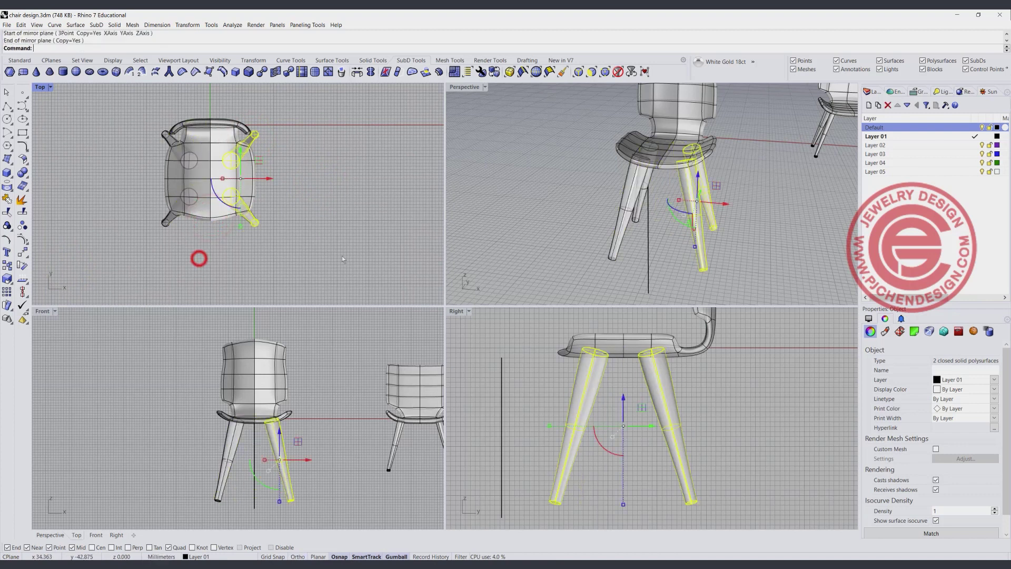
left_click(354, 246)
- Create a solid box with a base enclosing the whole chair in the Top view and its height extending down from seat level
right_click_drag(519, 249, 629, 166)
scroll(604, 428, "down", 3)
right_click_drag(604, 428, 569, 417)
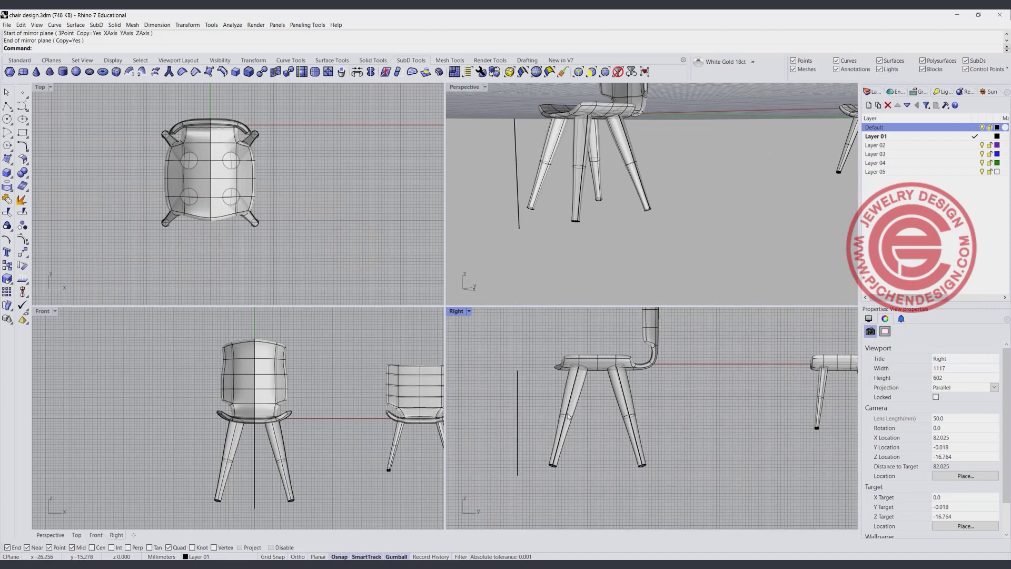
left_click(7, 173)
left_click(105, 106)
left_click(313, 270)
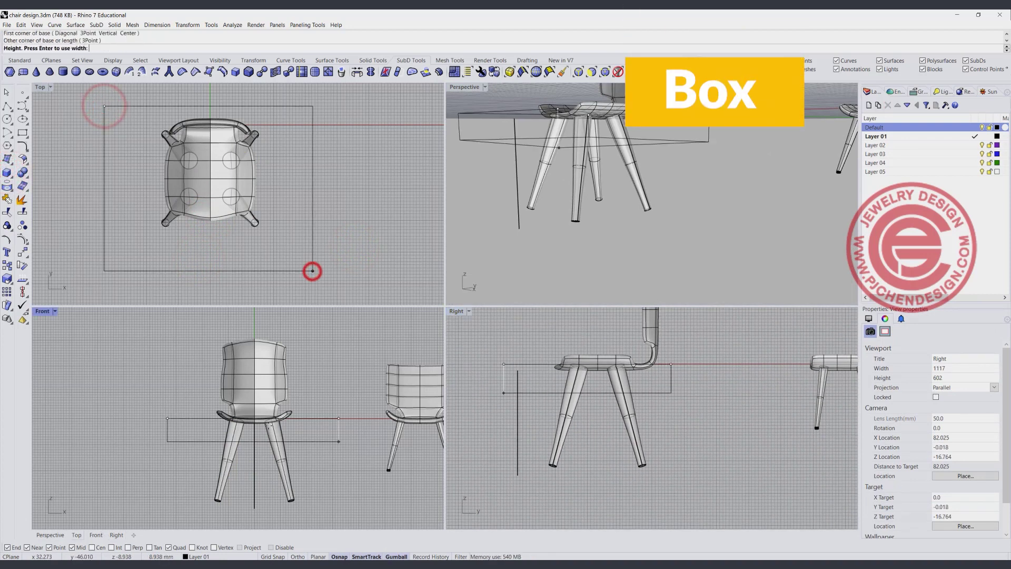
left_click(318, 494)
- Lower the box vertically in the Front view so its upper face cuts across all four legs just above their feet
left_click(320, 461)
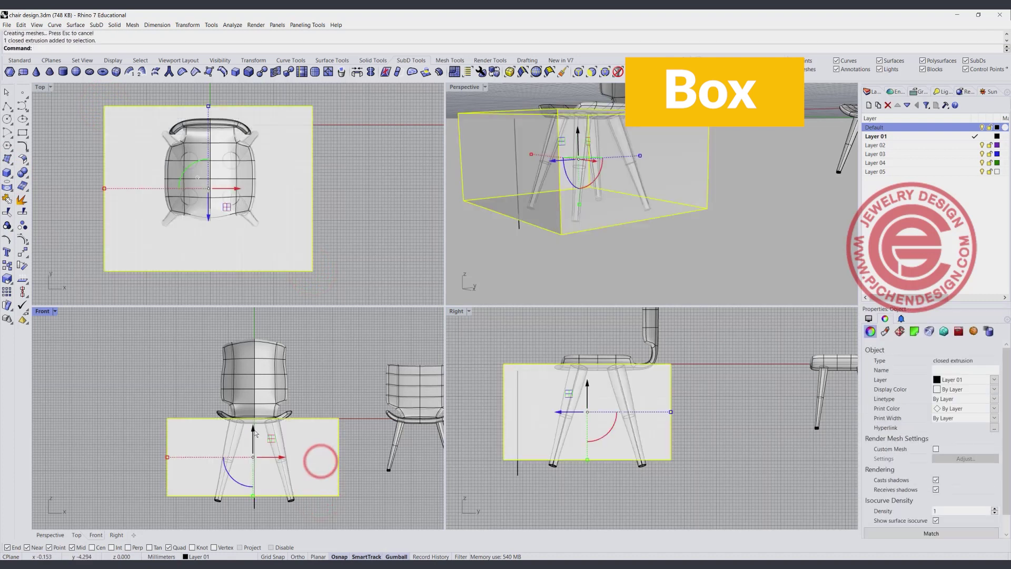
left_click_drag(255, 432, 320, 468)
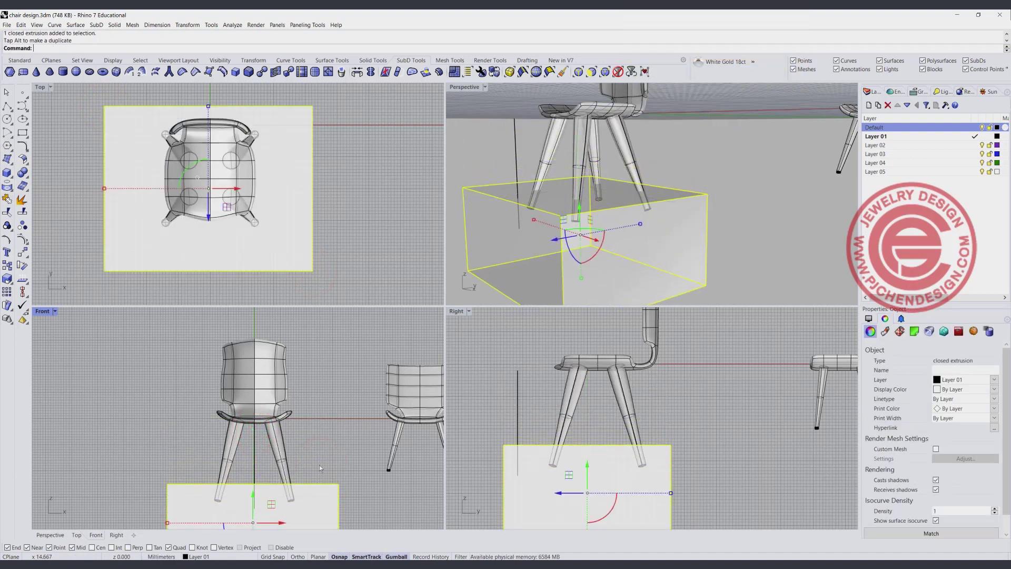
left_click(335, 454)
right_click_drag(337, 461, 336, 363)
- Subtract the box from the four legs with BooleanDifference to trim their feet flat and level
left_click(54, 219)
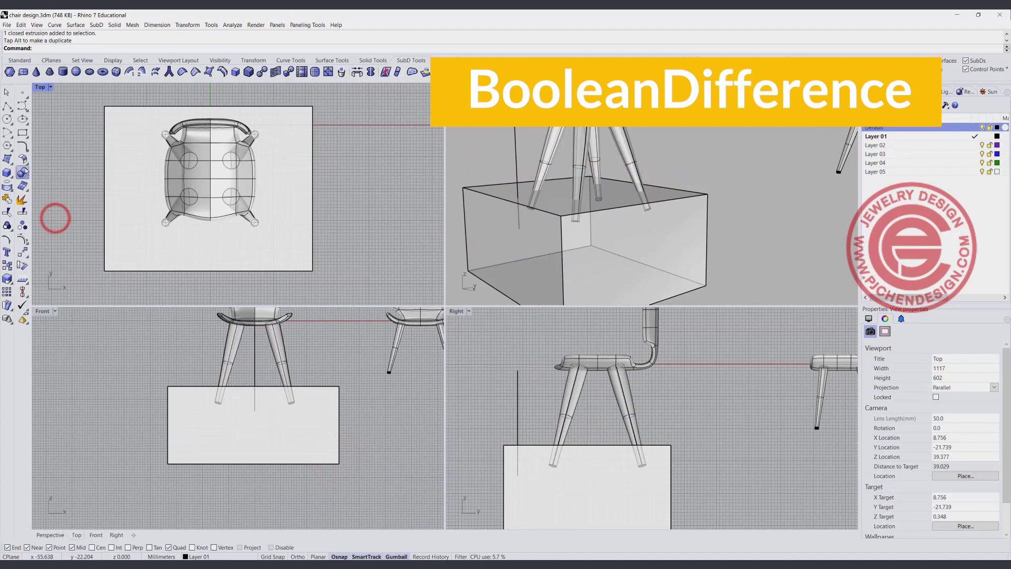
left_click(23, 172)
left_click(312, 348)
key("Return")
left_click(280, 419)
key("Return")
- Examine the finished chair beside the reference chair from several angles in a maximized Perspective view
right_click_drag(572, 179, 635, 207)
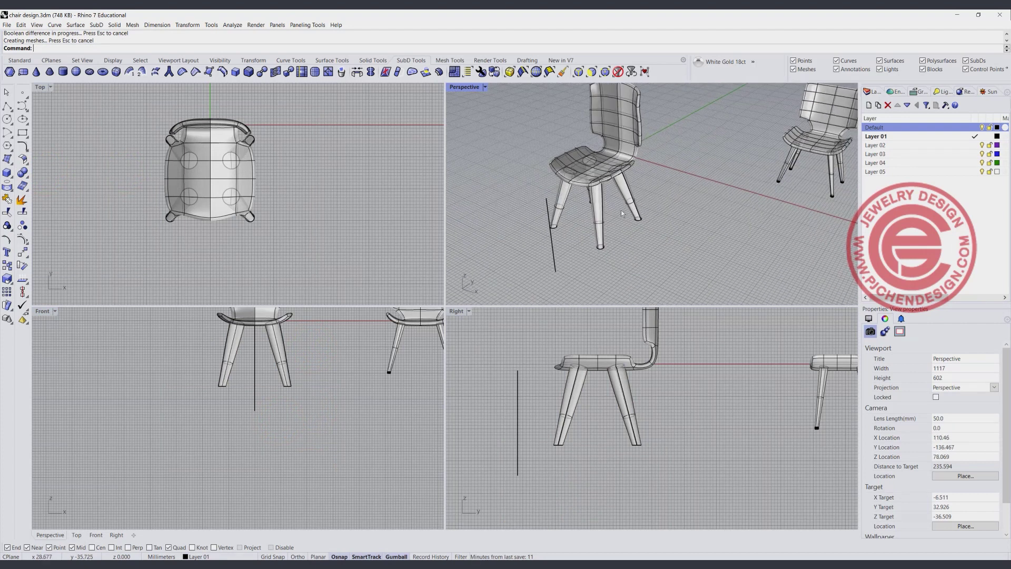
scroll(775, 197, "up", 6)
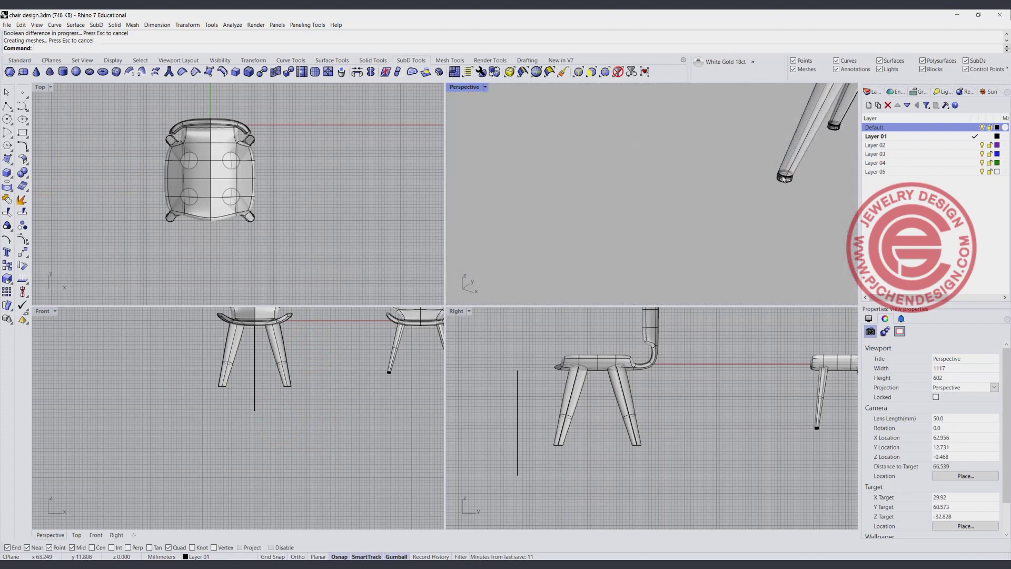
scroll(503, 247, "down", 7)
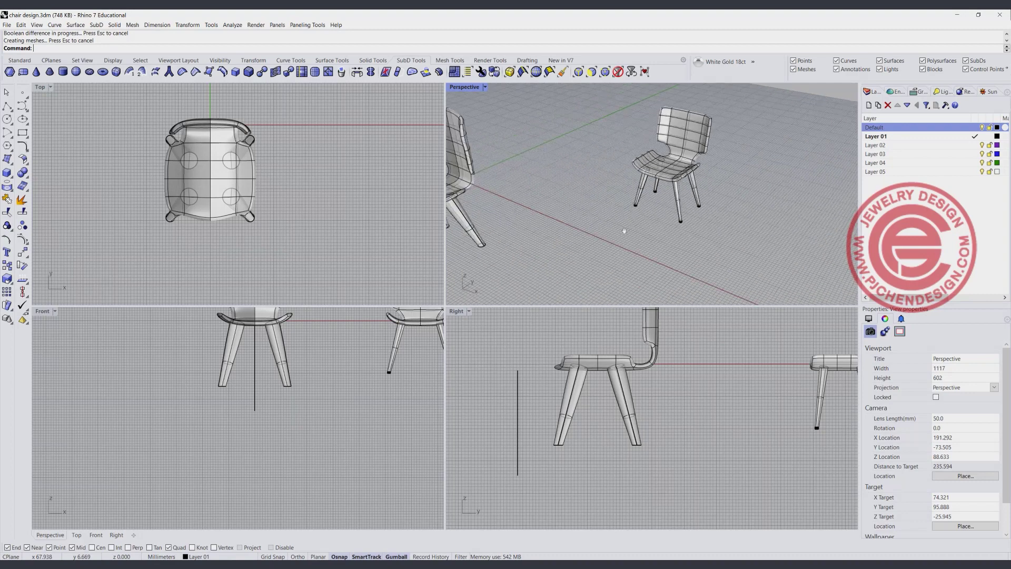
double_click(464, 87)
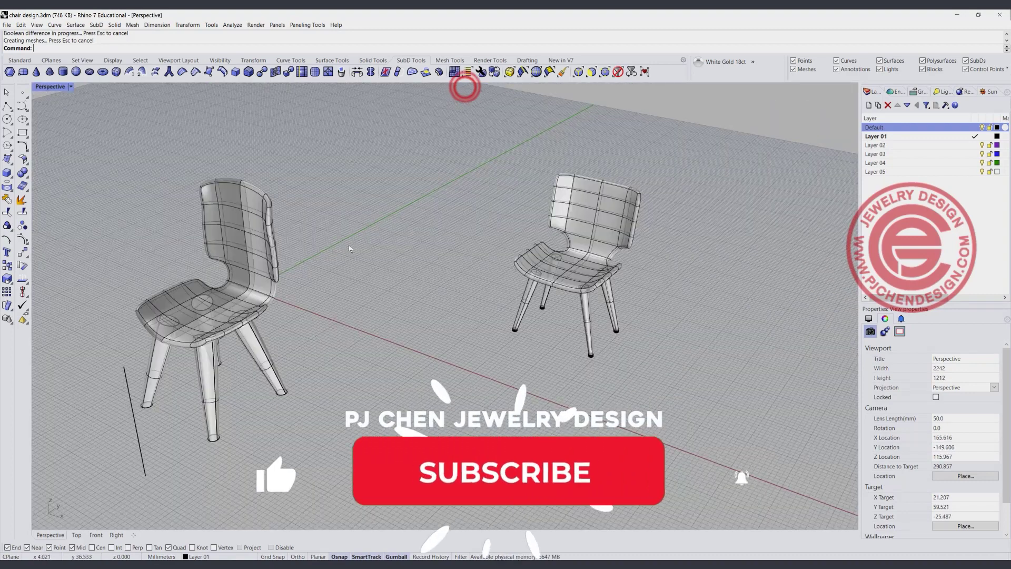
scroll(439, 240, "down", 1)
right_click_drag(439, 239, 380, 263)
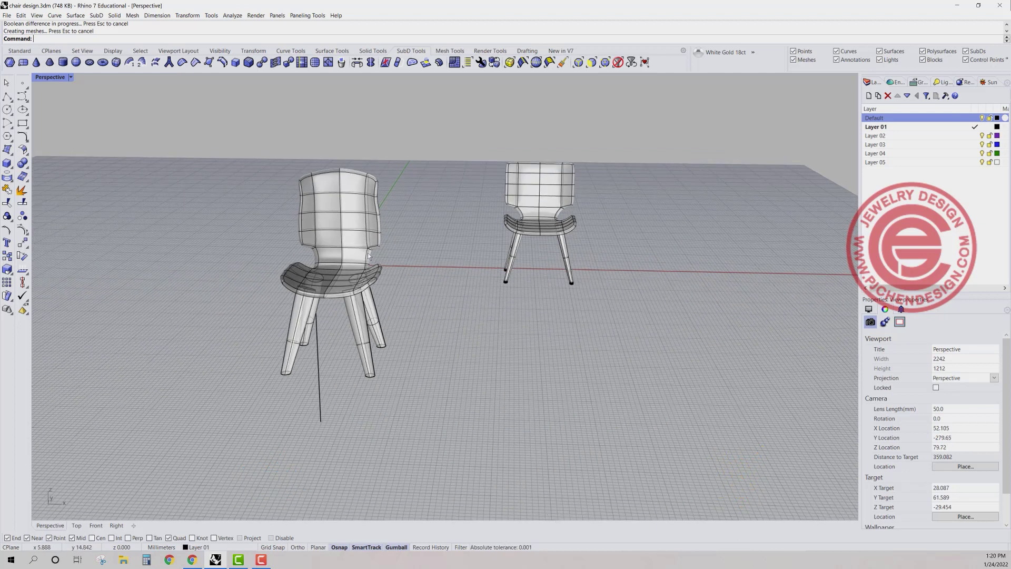
right_click_drag(368, 255, 389, 234)
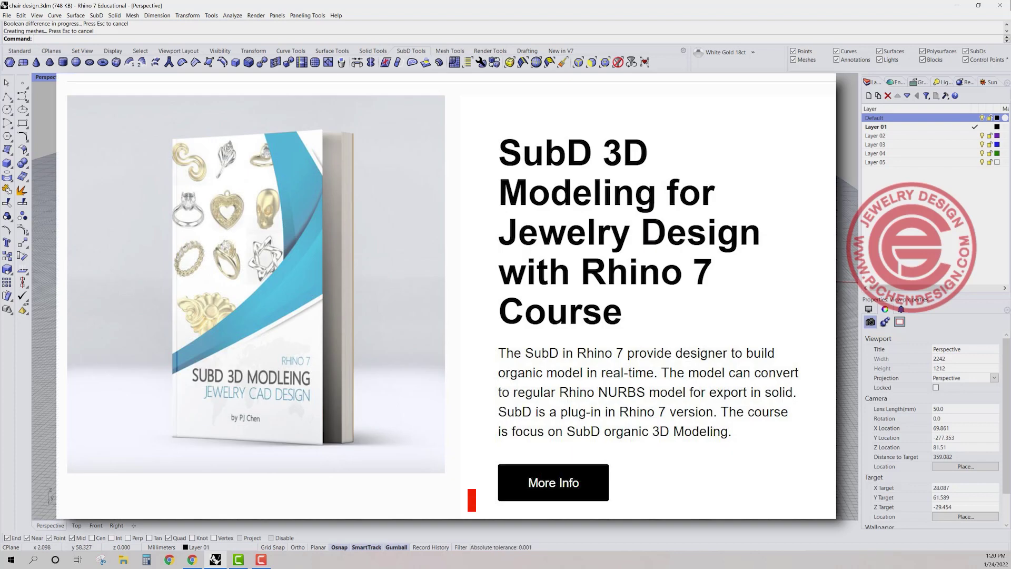
right_click_drag(403, 245, 476, 245)
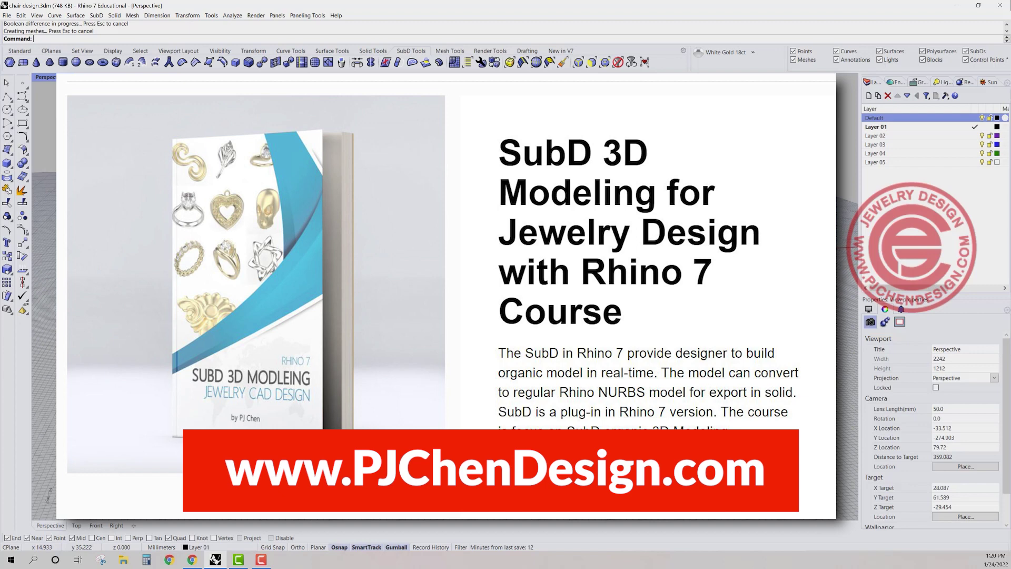